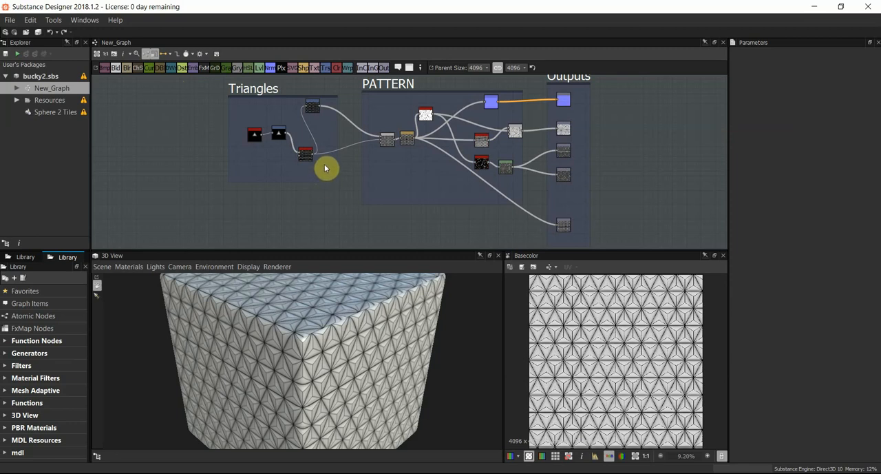
Step: Enlarge the 3D preview, switch its physically_metallic_roughness material to Tessellation and set the height scale to 2.42
{"action": "left_click_drag", "start_coordinate": [364, 348], "coordinate": [250, 133]}
{"action": "left_click_drag", "start_coordinate": [258, 175], "coordinate": [340, 298]}
{"action": "left_click_drag", "start_coordinate": [341, 262], "coordinate": [255, 252]}
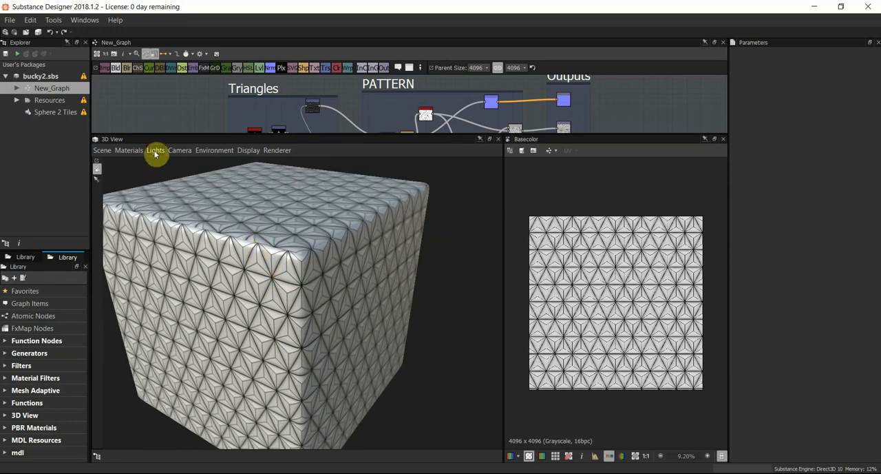
{"action": "left_click", "coordinate": [132, 152]}
{"action": "mouse_move", "coordinate": [141, 163]}
{"action": "mouse_move", "coordinate": [197, 180]}
{"action": "mouse_move", "coordinate": [280, 220]}
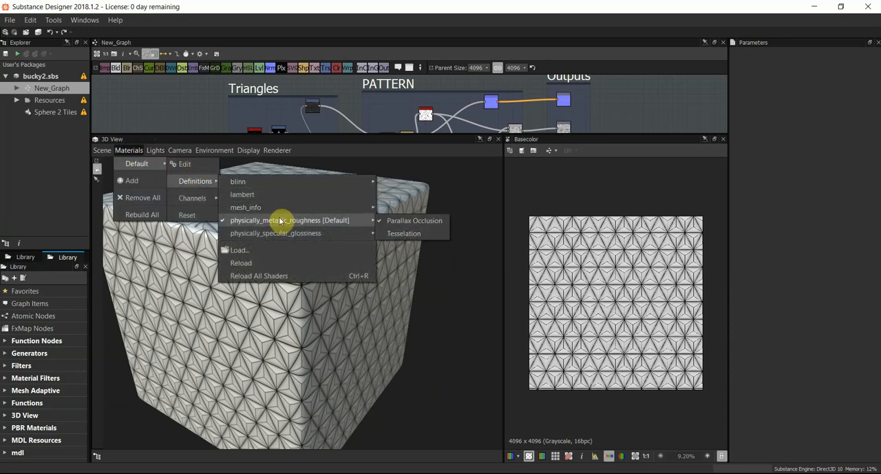
{"action": "left_click", "coordinate": [403, 234]}
{"action": "left_click_drag", "start_coordinate": [757, 92], "coordinate": [778, 104]}
{"action": "left_click_drag", "start_coordinate": [289, 264], "coordinate": [366, 275]}
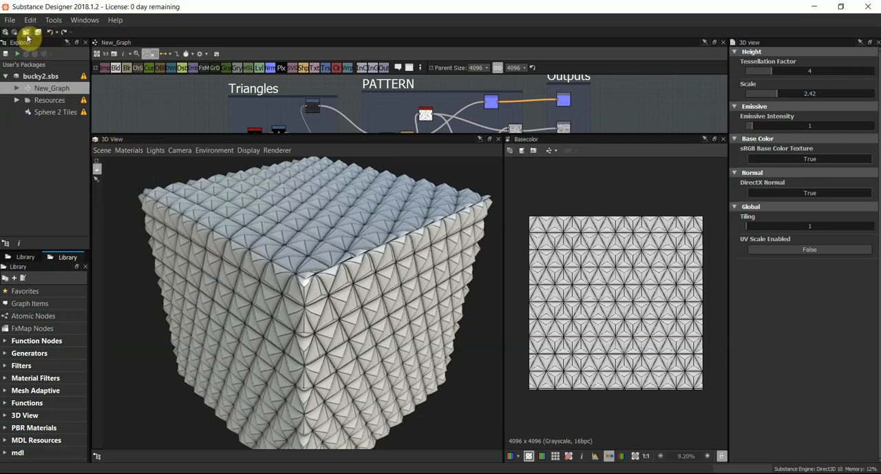
{"action": "left_click", "coordinate": [41, 77]}
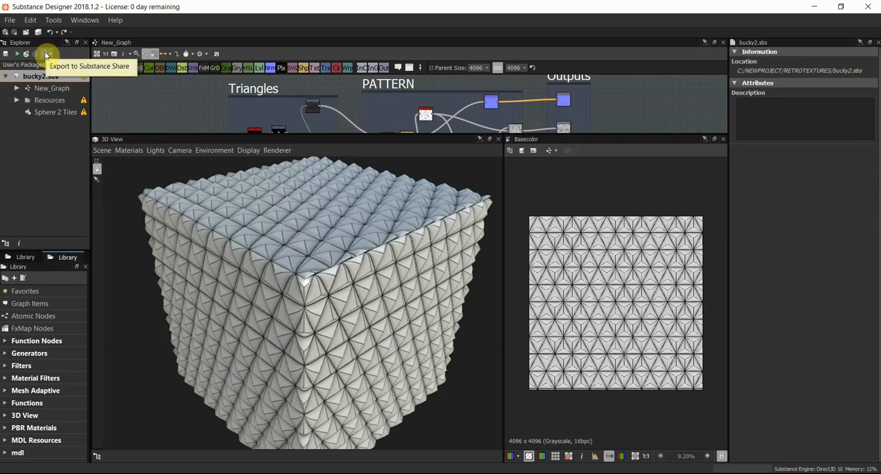
{"action": "left_click", "coordinate": [24, 56]}
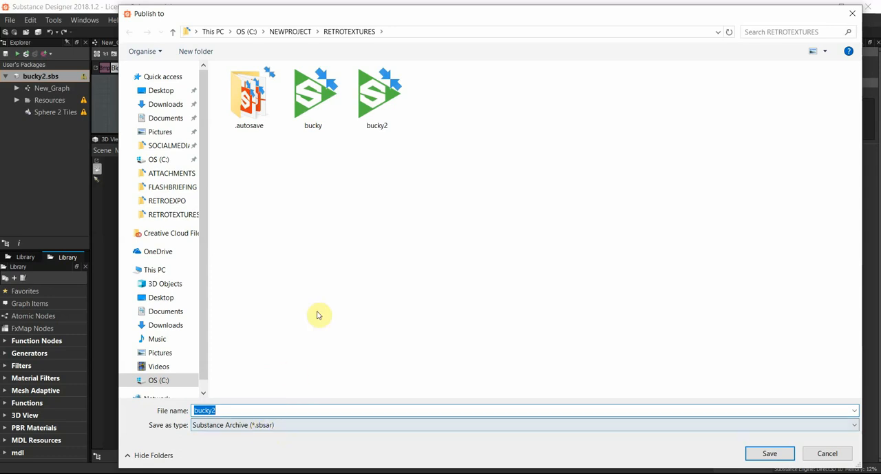
{"action": "left_click", "coordinate": [385, 91]}
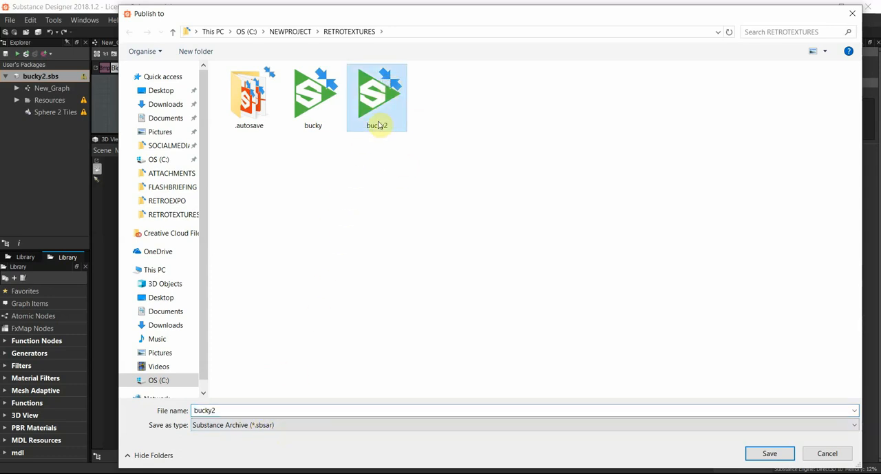
{"action": "left_click", "coordinate": [851, 14]}
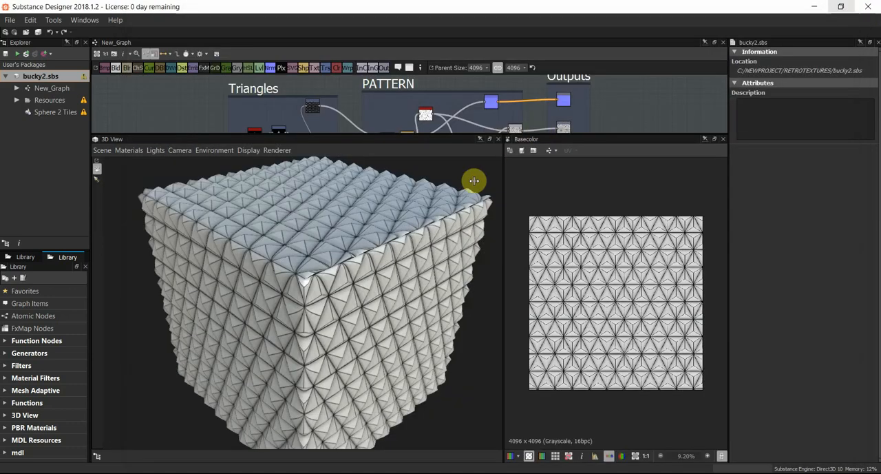
Step: Launch Substance Alchemist and bring its maximized window to the front
{"action": "key", "text": "super"}
{"action": "type", "text": "a"}
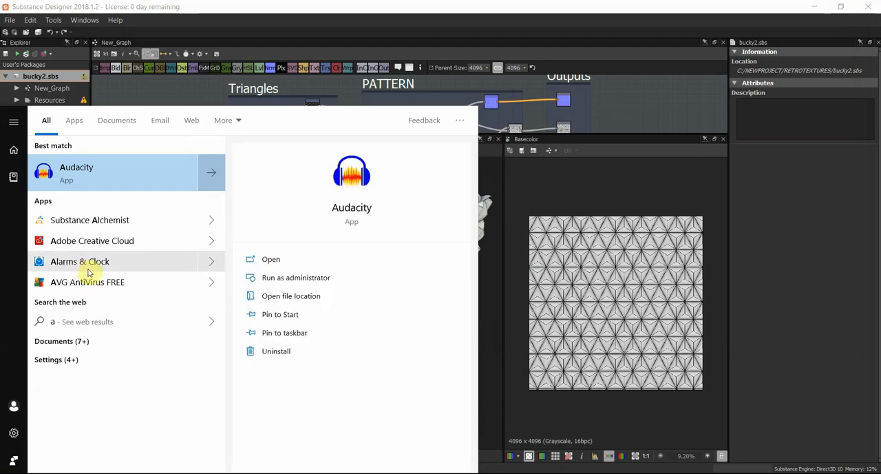
{"action": "type", "text": "l"}
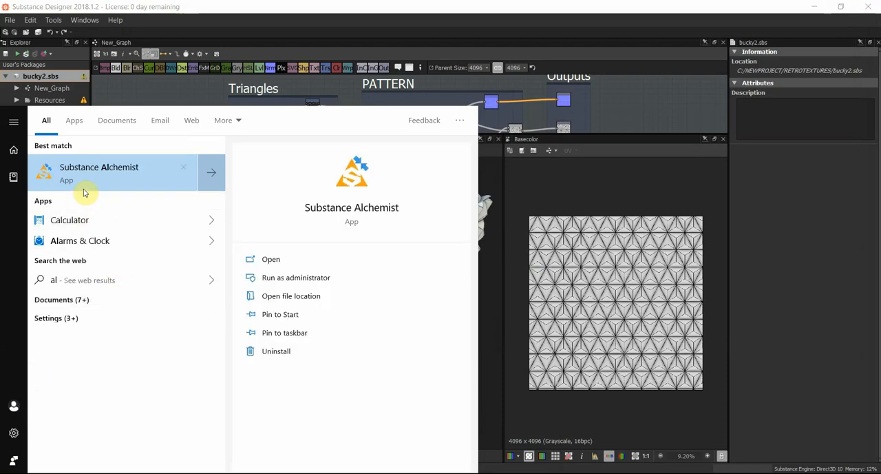
{"action": "left_click", "coordinate": [117, 169]}
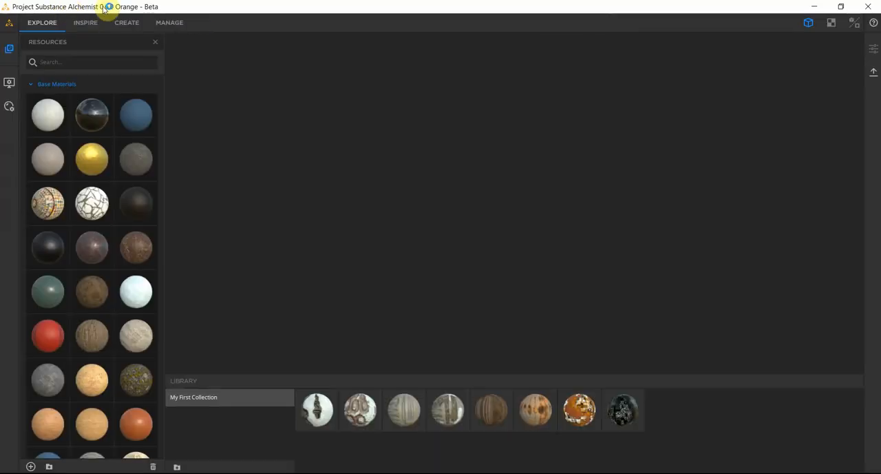
{"action": "double_click", "coordinate": [103, 7]}
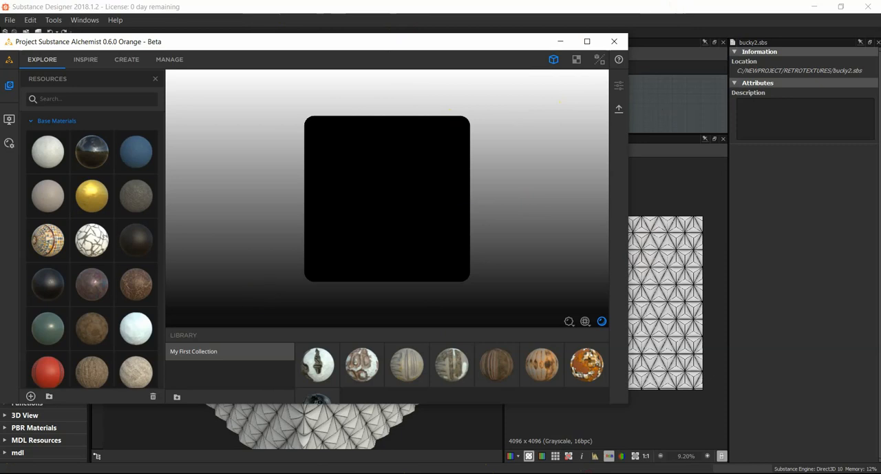
{"action": "key", "text": "ctrl+shift+Escape"}
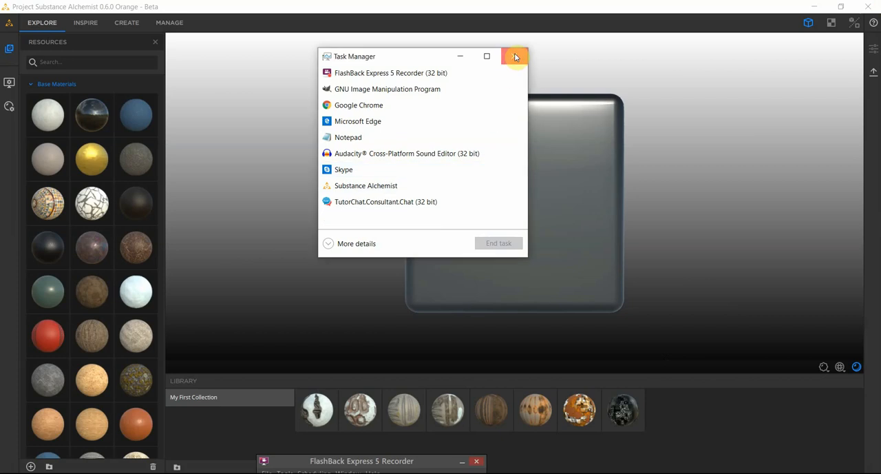
{"action": "left_click", "coordinate": [514, 54]}
{"action": "left_click_drag", "start_coordinate": [458, 177], "coordinate": [415, 220]}
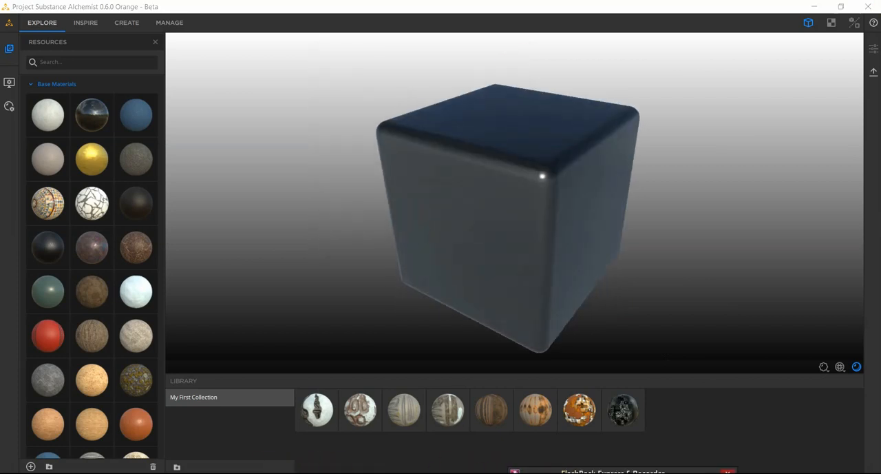
Step: Open the RETROTEXTURES folder in File Explorer and import the bucky2 Substance archive into Alchemist's Base Materials
{"action": "mouse_move", "coordinate": [270, 473]}
{"action": "left_click", "coordinate": [220, 450]}
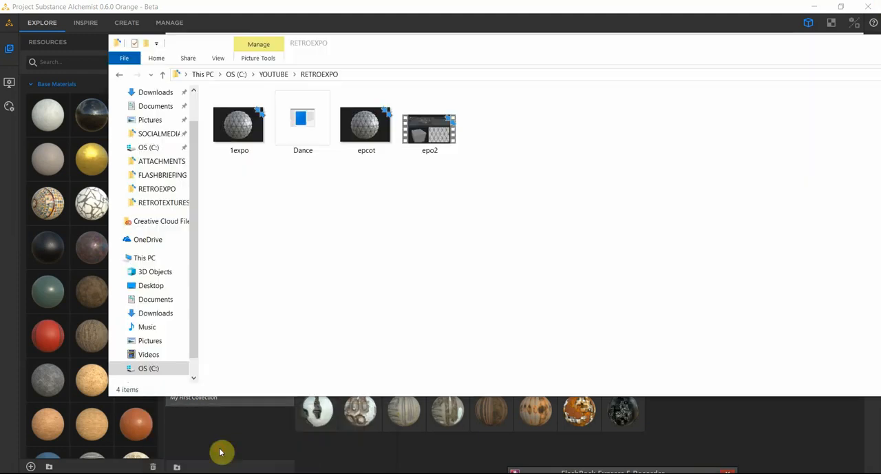
{"action": "left_click_drag", "start_coordinate": [305, 36], "coordinate": [565, 90]}
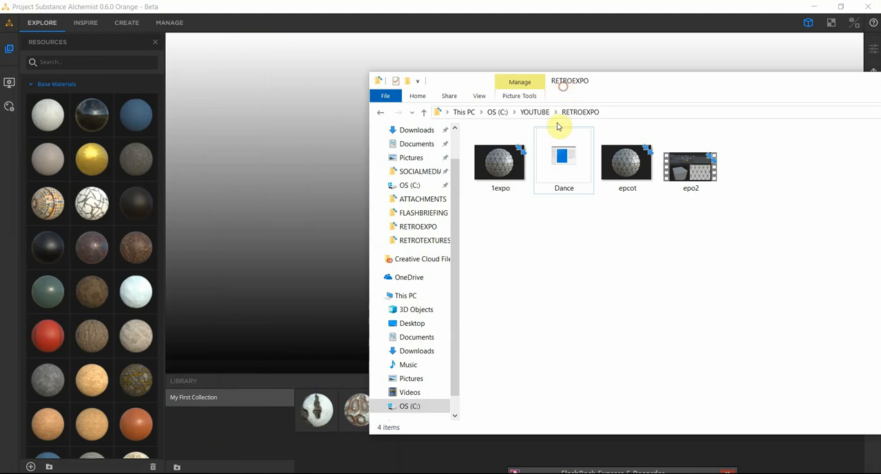
{"action": "left_click", "coordinate": [413, 229]}
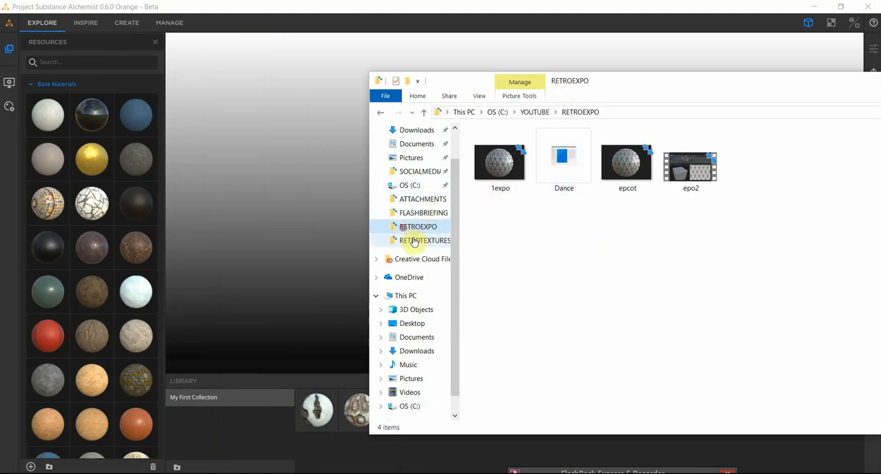
{"action": "left_click", "coordinate": [411, 240]}
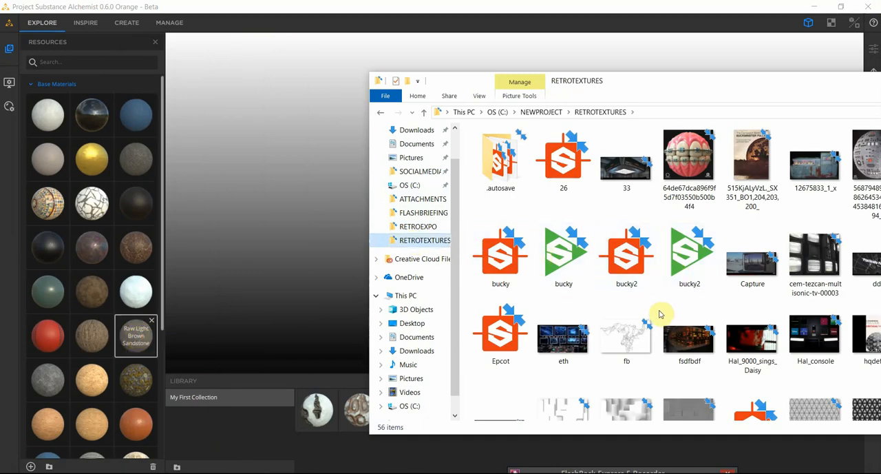
{"action": "left_click_drag", "start_coordinate": [137, 432], "coordinate": [145, 407]}
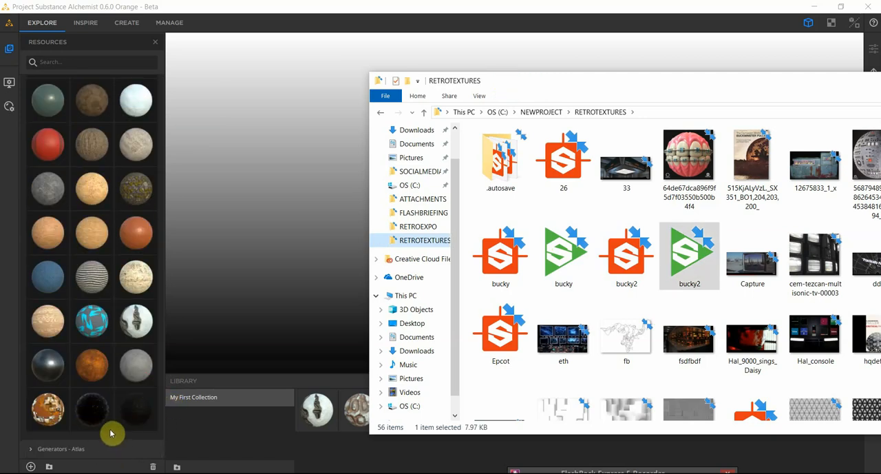
{"action": "left_click_drag", "start_coordinate": [703, 242], "coordinate": [133, 406]}
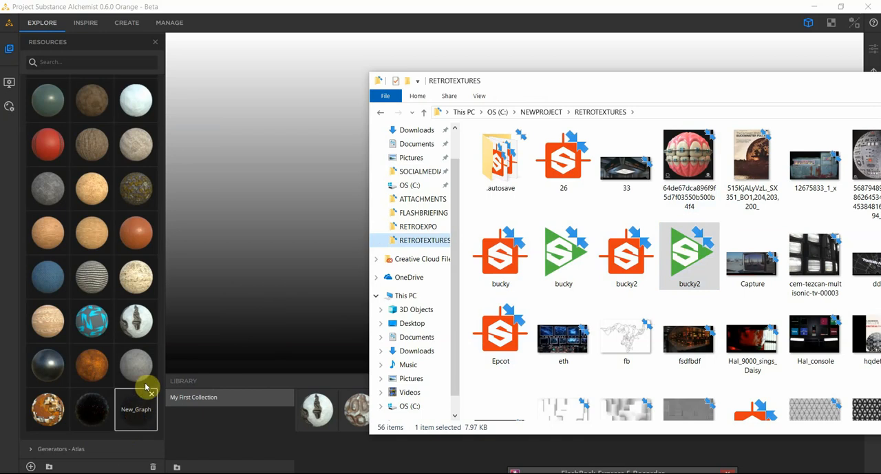
Step: Switch to the Create workspace and import the bucky2 archive into the Base Materials again
{"action": "left_click", "coordinate": [122, 22]}
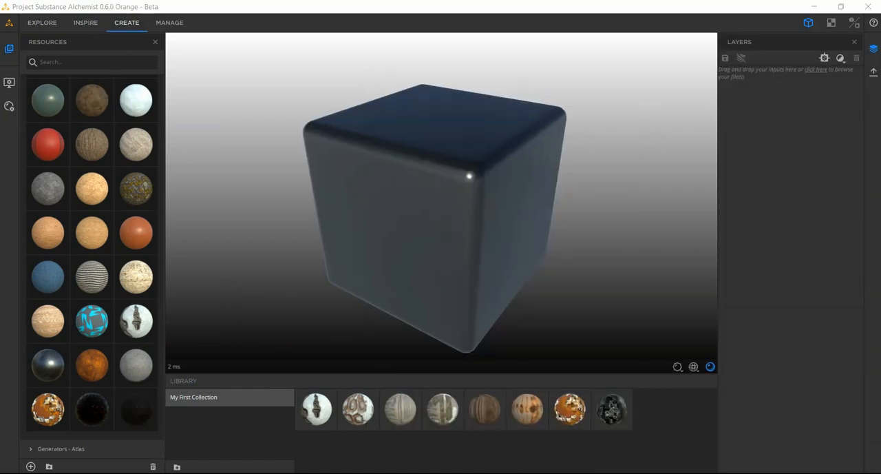
{"action": "left_click", "coordinate": [223, 456]}
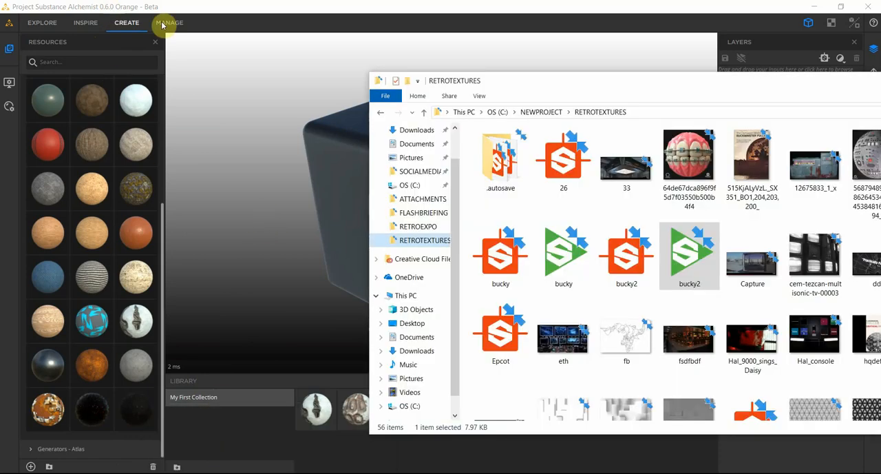
{"action": "left_click_drag", "start_coordinate": [692, 252], "coordinate": [135, 408]}
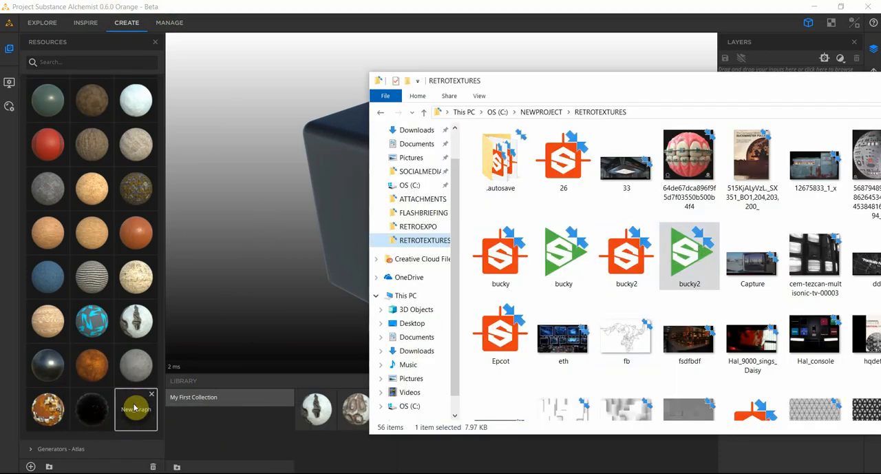
Step: Remove both New_Graph materials from the Base Materials and confirm each removal
{"action": "left_click", "coordinate": [136, 400]}
{"action": "left_click", "coordinate": [151, 397]}
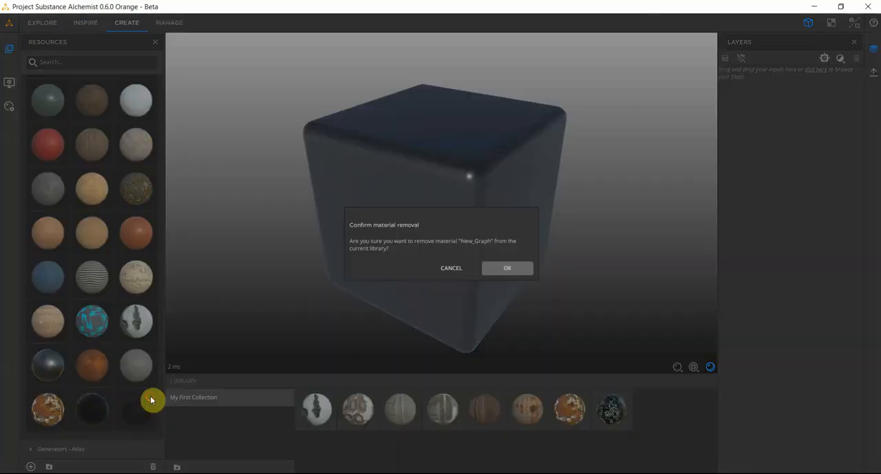
{"action": "left_click", "coordinate": [516, 268]}
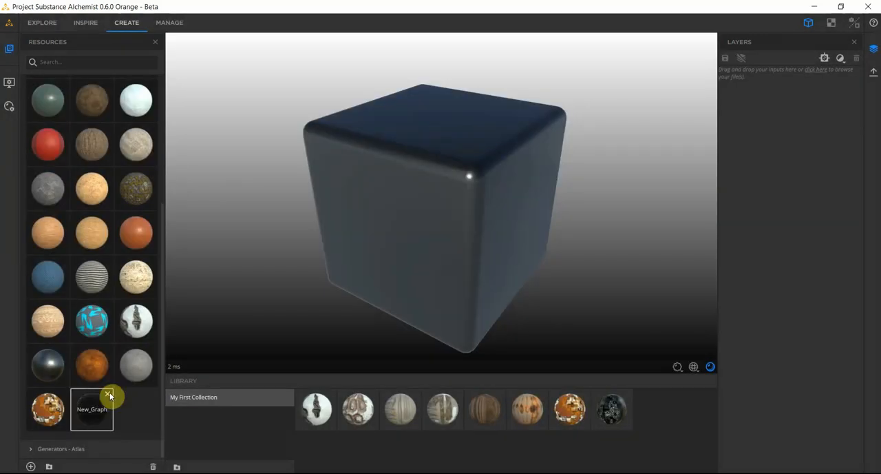
{"action": "left_click", "coordinate": [509, 268]}
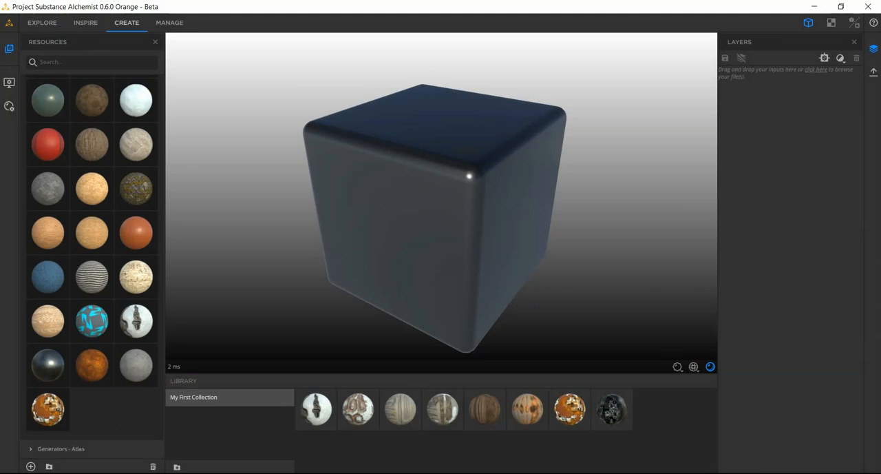
Step: Import a fresh copy of the bucky2 archive from the RETROTEXTURES folder and move the folder window aside
{"action": "left_click", "coordinate": [250, 440]}
{"action": "left_click_drag", "start_coordinate": [641, 274], "coordinate": [135, 424]}
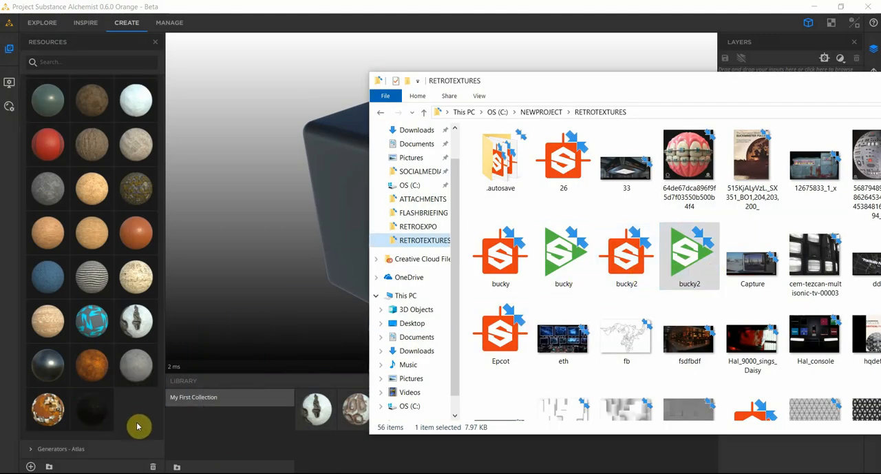
{"action": "left_click_drag", "start_coordinate": [603, 80], "coordinate": [530, 252]}
{"action": "left_click", "coordinate": [197, 399]}
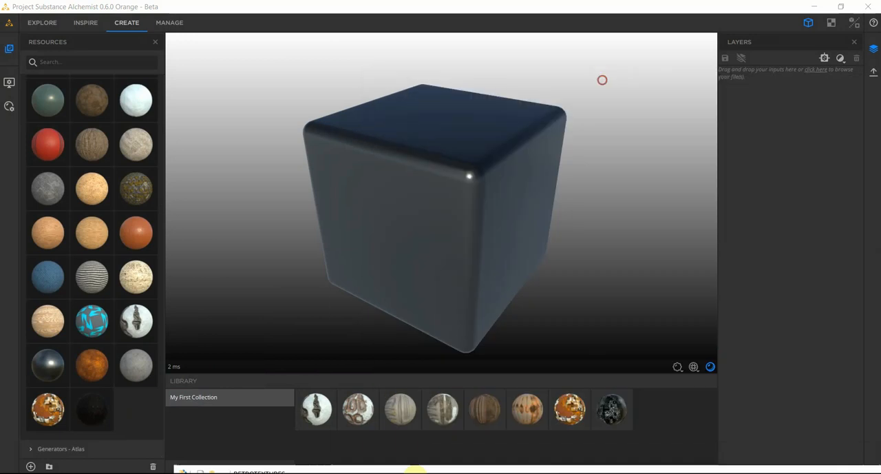
Step: Apply the newly imported material to the cube as a layer and examine its triangle pattern up close
{"action": "left_click_drag", "start_coordinate": [85, 415], "coordinate": [392, 250]}
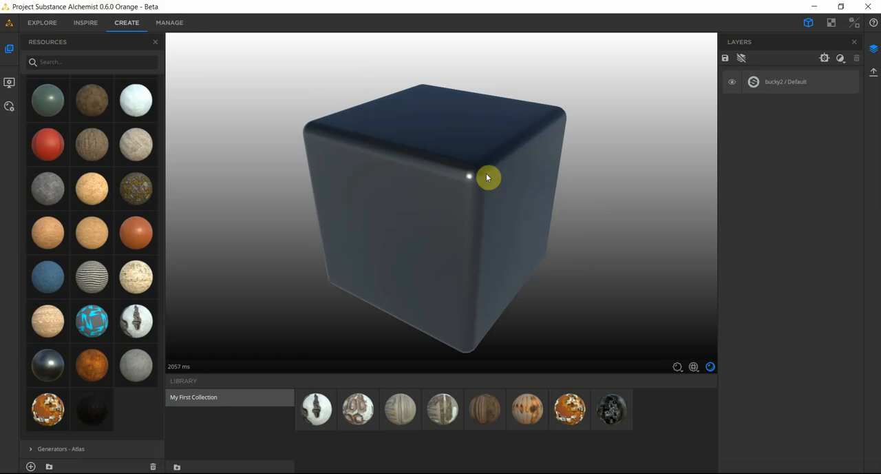
{"action": "scroll", "coordinate": [454, 173], "scroll_direction": "up", "scroll_amount": 5}
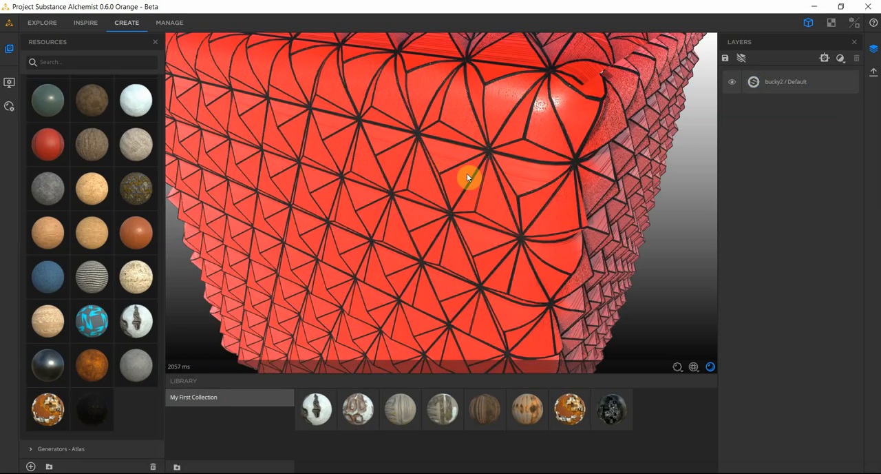
{"action": "left_click_drag", "start_coordinate": [467, 175], "coordinate": [391, 231]}
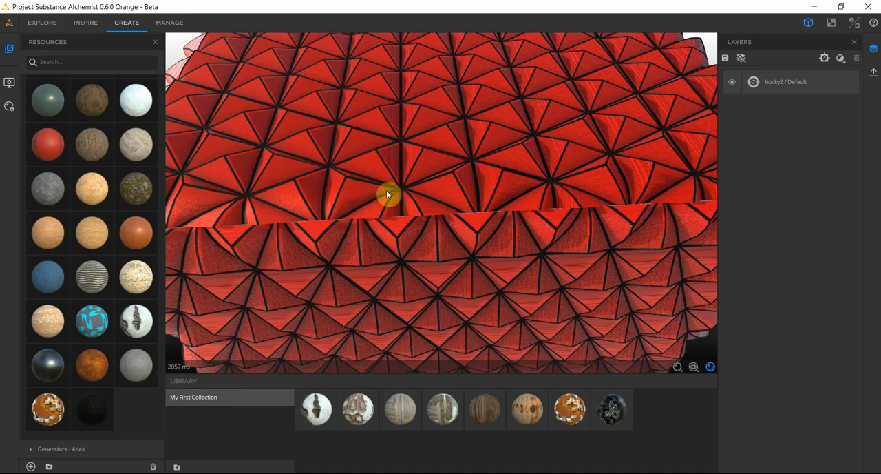
{"action": "scroll", "coordinate": [405, 171], "scroll_direction": "down", "scroll_amount": 5}
{"action": "left_click_drag", "start_coordinate": [385, 192], "coordinate": [391, 167]}
{"action": "scroll", "coordinate": [388, 195], "scroll_direction": "up", "scroll_amount": 5}
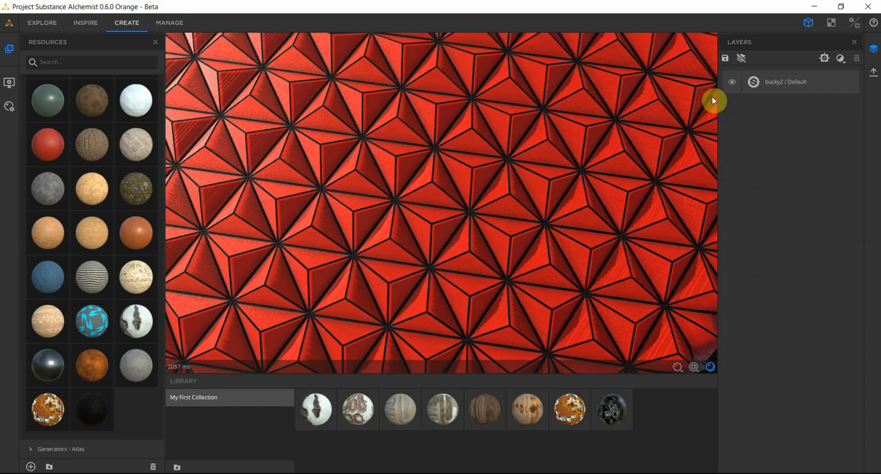
Step: Add a Color Variation filter above the bucky2 layer and open its properties
{"action": "left_click", "coordinate": [840, 59]}
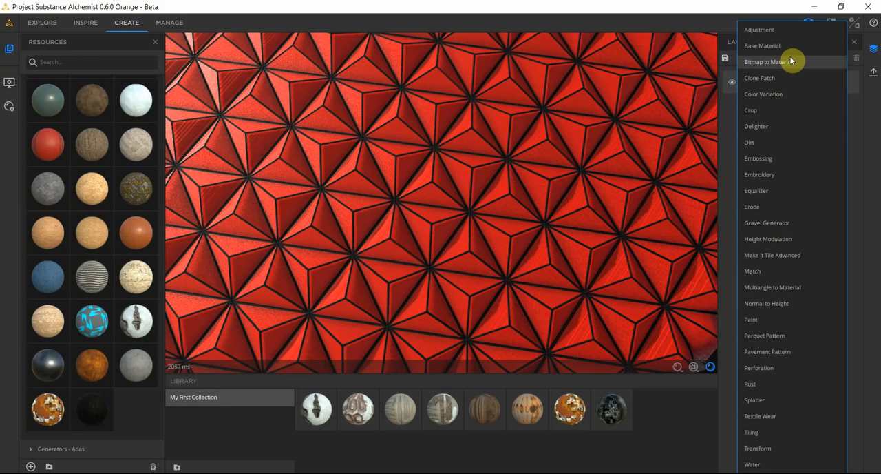
{"action": "left_click", "coordinate": [773, 98]}
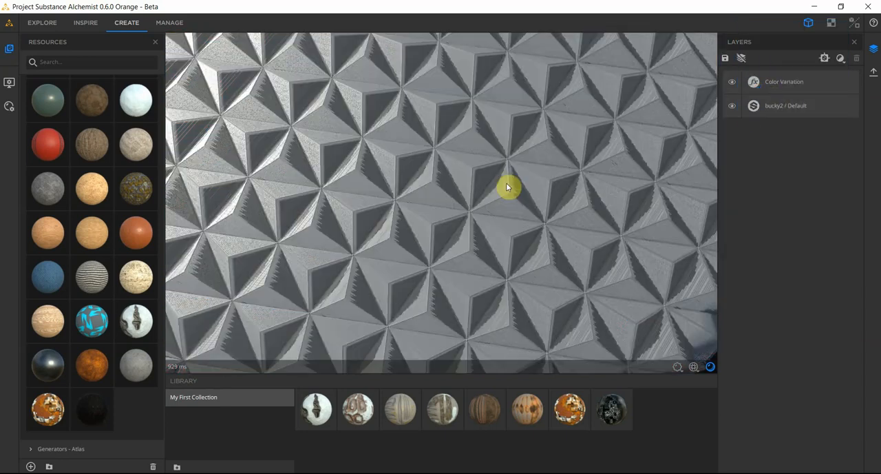
{"action": "left_click", "coordinate": [753, 84]}
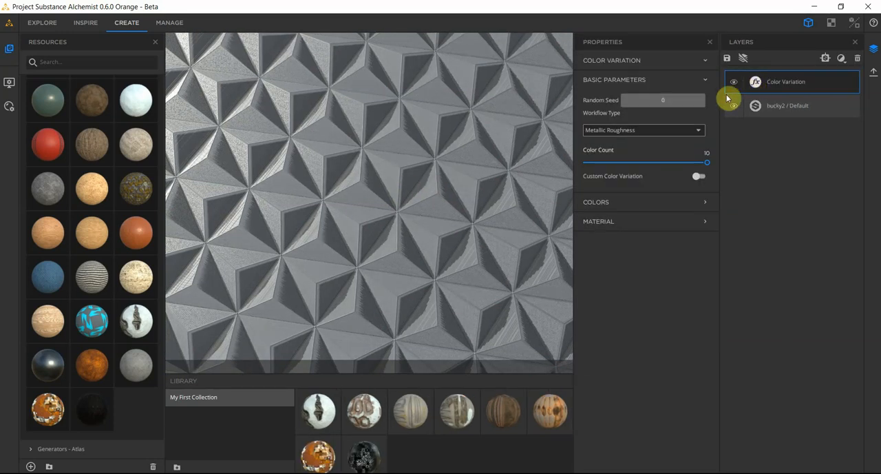
Step: Set the filter's color count to 2 with the Metallic Roughness workflow and enable Custom Color Variation
{"action": "left_click", "coordinate": [632, 134]}
{"action": "left_click", "coordinate": [590, 228]}
{"action": "left_click_drag", "start_coordinate": [658, 158], "coordinate": [598, 156]}
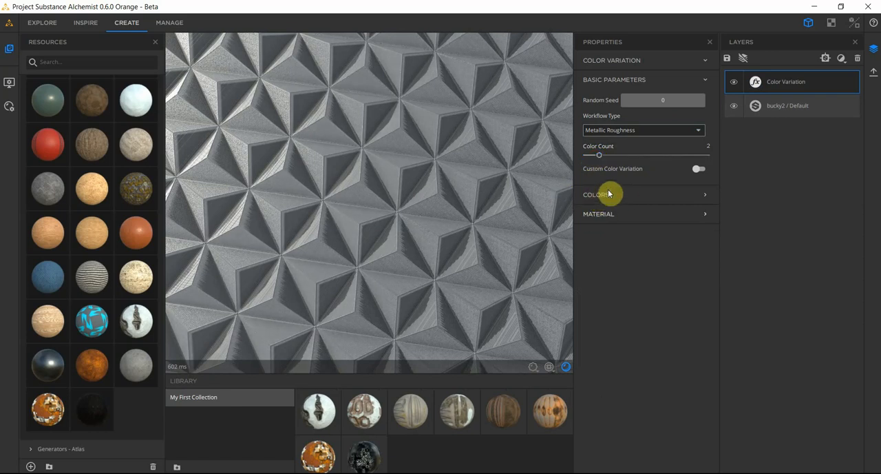
{"action": "left_click", "coordinate": [698, 170]}
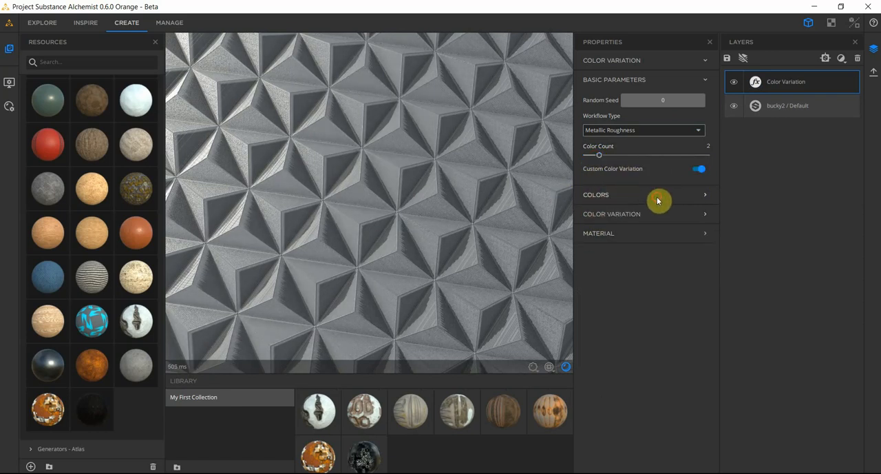
Step: Set color 2 of the Color Variation filter to dark gray #242424
{"action": "left_click", "coordinate": [658, 198]}
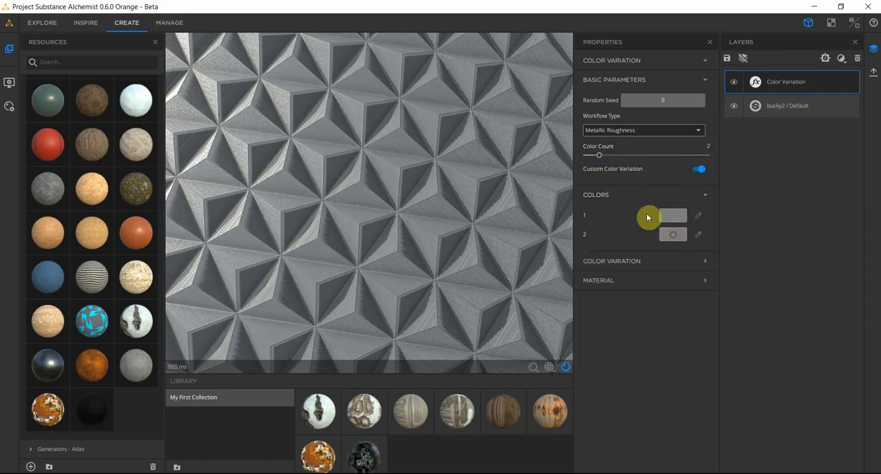
{"action": "left_click", "coordinate": [672, 237]}
{"action": "left_click_drag", "start_coordinate": [551, 221], "coordinate": [551, 241]}
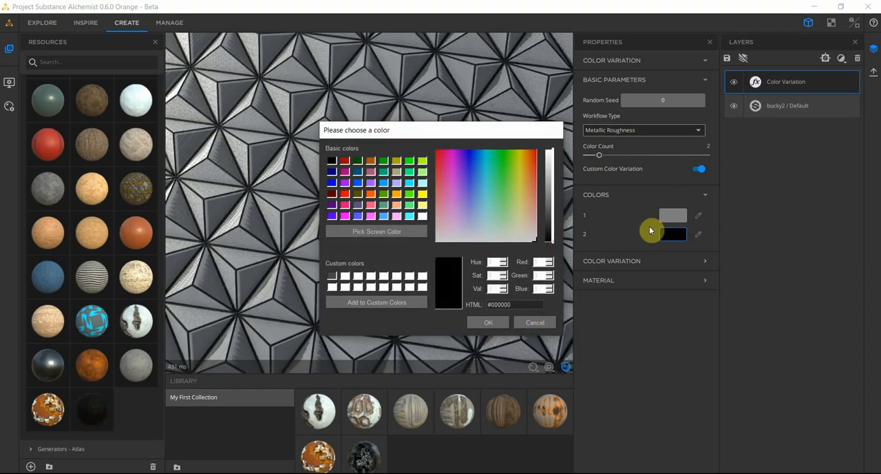
{"action": "left_click", "coordinate": [553, 222]}
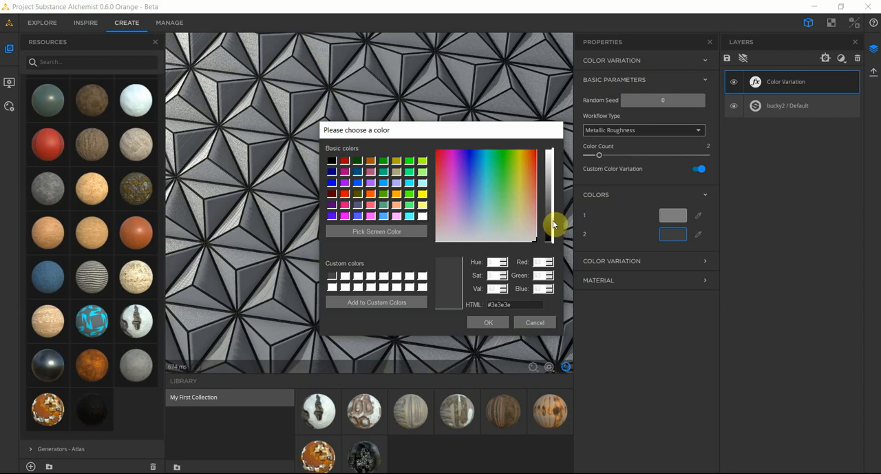
{"action": "left_click", "coordinate": [552, 226]}
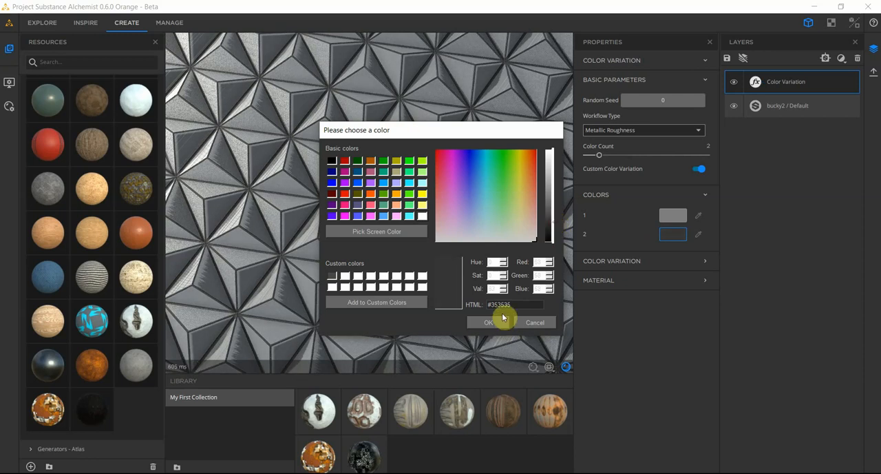
{"action": "left_click", "coordinate": [552, 232]}
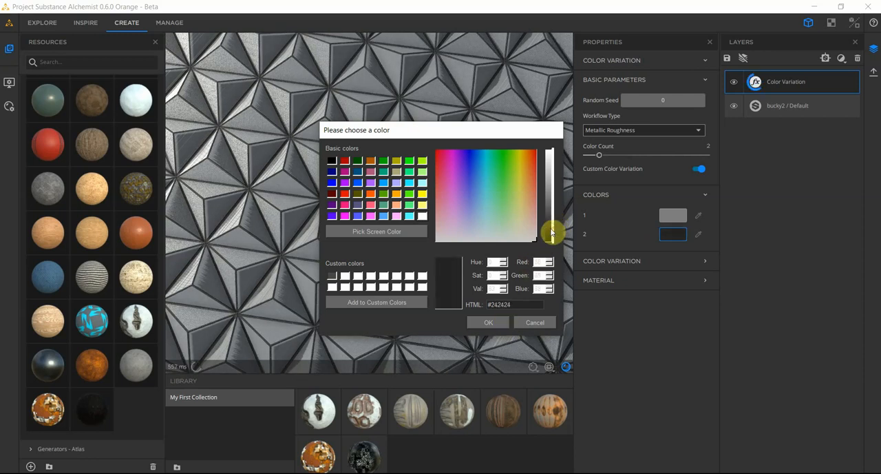
{"action": "left_click", "coordinate": [490, 322]}
Step: Examine the recolored triangle pattern on the cube up close and from a distance
{"action": "left_click_drag", "start_coordinate": [364, 249], "coordinate": [385, 247]}
{"action": "scroll", "coordinate": [385, 244], "scroll_direction": "down", "scroll_amount": 5}
{"action": "middle_click_drag", "start_coordinate": [384, 244], "coordinate": [373, 248]}
{"action": "mouse_move", "coordinate": [375, 249]}
{"action": "left_mouse_down"}
{"action": "mouse_move", "coordinate": [350, 250]}
{"action": "mouse_move", "coordinate": [305, 220]}
{"action": "mouse_move", "coordinate": [329, 216]}
{"action": "mouse_move", "coordinate": [388, 254]}
{"action": "left_mouse_up"}
{"action": "scroll", "coordinate": [329, 216], "scroll_direction": "up", "scroll_amount": 5}
{"action": "scroll", "coordinate": [358, 238], "scroll_direction": "up", "scroll_amount": 5}
{"action": "scroll", "coordinate": [387, 252], "scroll_direction": "down", "scroll_amount": 6}
{"action": "left_click_drag", "start_coordinate": [345, 224], "coordinate": [384, 252]}
{"action": "scroll", "coordinate": [384, 254], "scroll_direction": "up", "scroll_amount": 5}
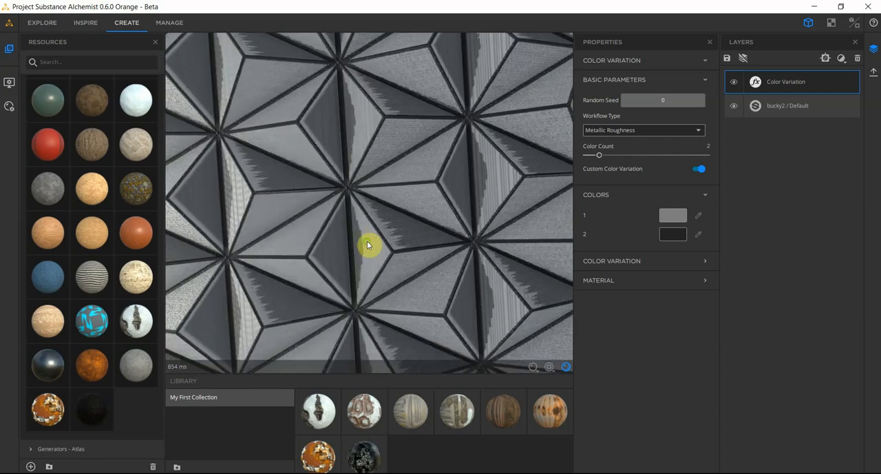
{"action": "scroll", "coordinate": [370, 245], "scroll_direction": "down", "scroll_amount": 8}
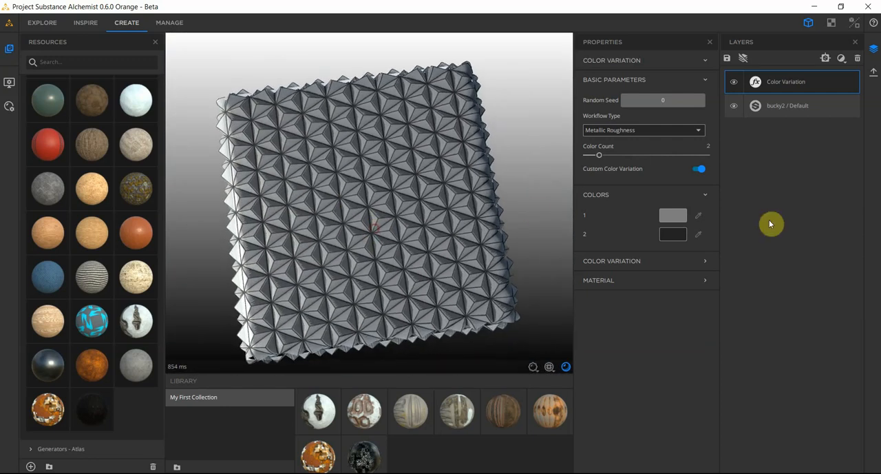
Step: Add a Rust filter above the Color Variation layer and open its properties
{"action": "left_click", "coordinate": [840, 59]}
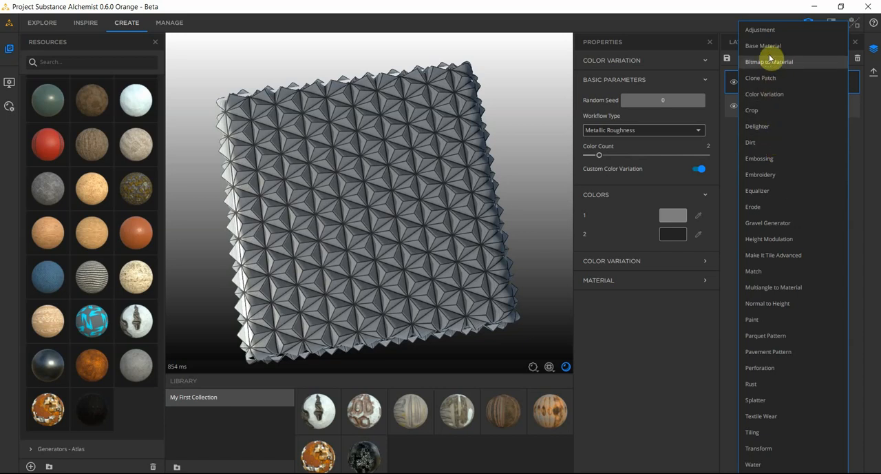
{"action": "left_click", "coordinate": [752, 384]}
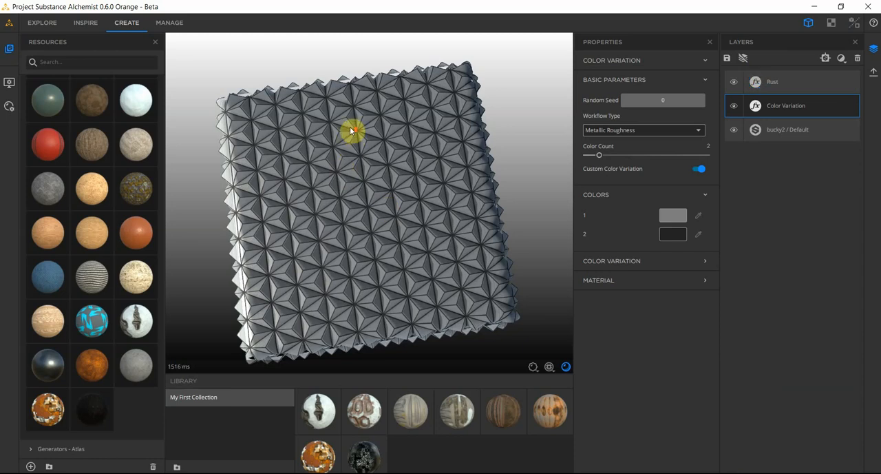
{"action": "scroll", "coordinate": [350, 130], "scroll_direction": "up", "scroll_amount": 2}
{"action": "scroll", "coordinate": [350, 131], "scroll_direction": "up", "scroll_amount": 3}
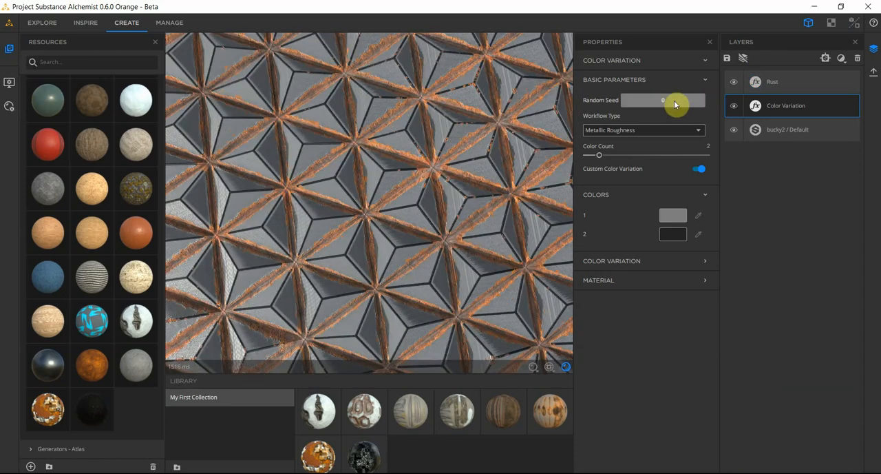
{"action": "left_click", "coordinate": [756, 86]}
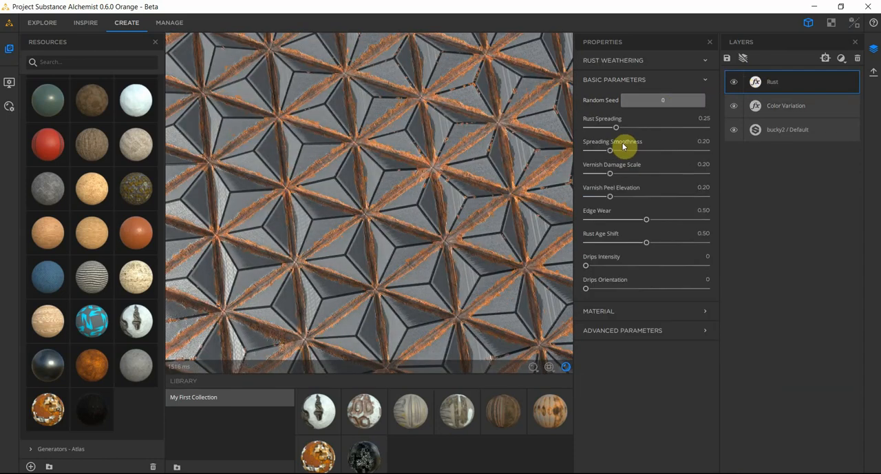
Step: Set the Rust filter's Rust Spreading to 0.43 and Spreading Smoothness to 0.06
{"action": "left_click_drag", "start_coordinate": [615, 130], "coordinate": [639, 137]}
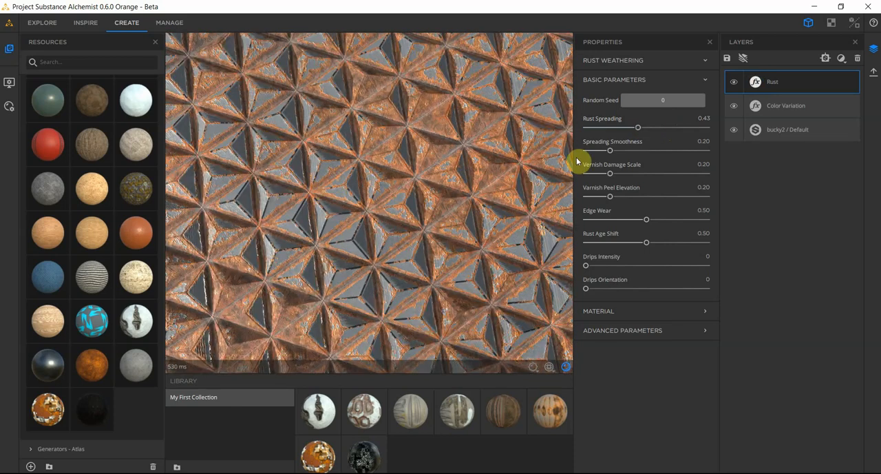
{"action": "left_click_drag", "start_coordinate": [607, 154], "coordinate": [598, 157]}
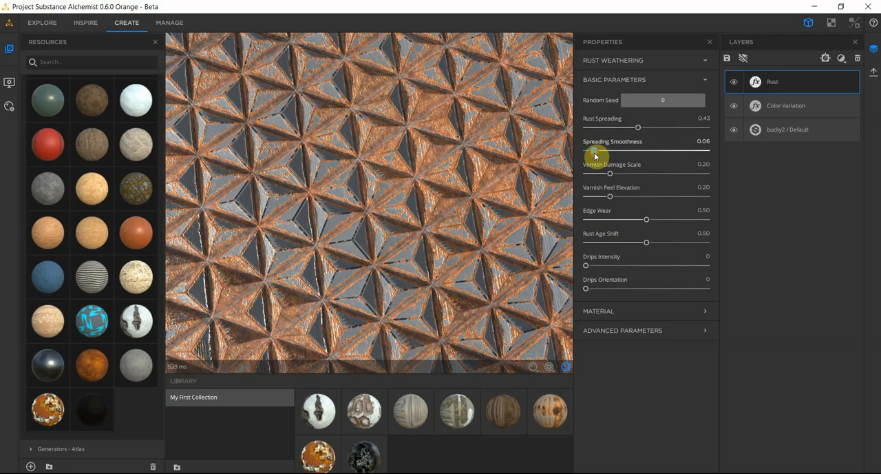
{"action": "scroll", "coordinate": [390, 191], "scroll_direction": "down", "scroll_amount": 3}
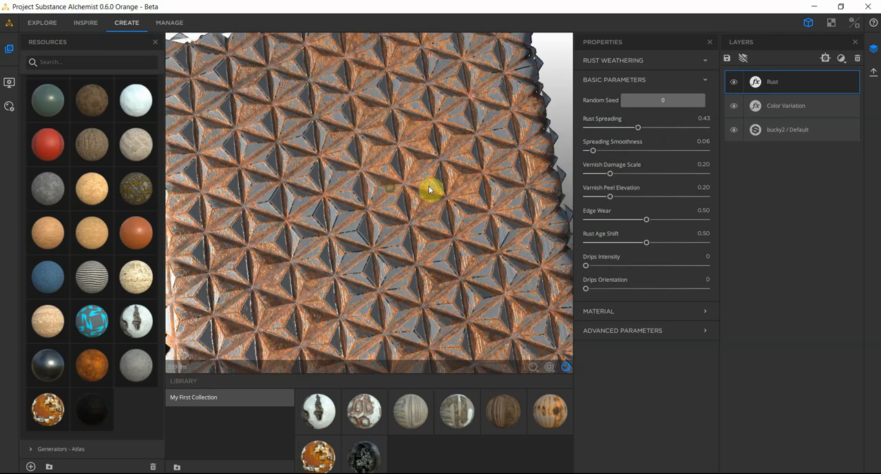
Step: Set the Rust filter's Varnish Peel Elevation to 0.09 and Edge Wear to 0.40
{"action": "left_click", "coordinate": [607, 197]}
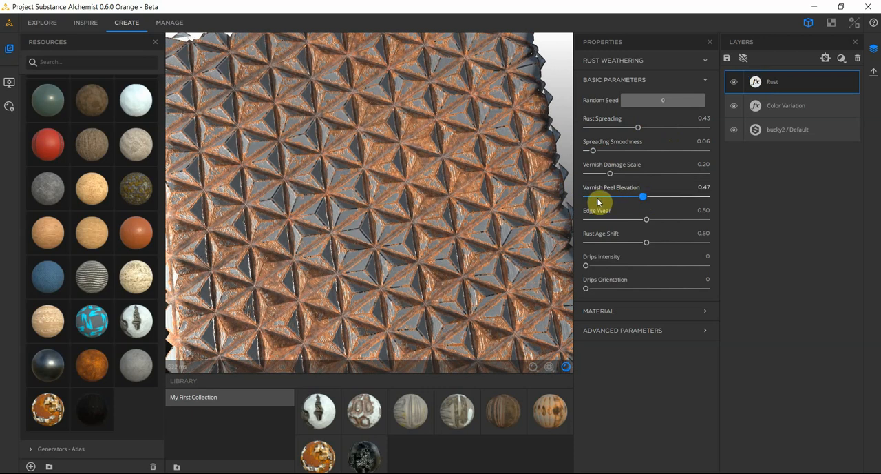
{"action": "left_click", "coordinate": [648, 219]}
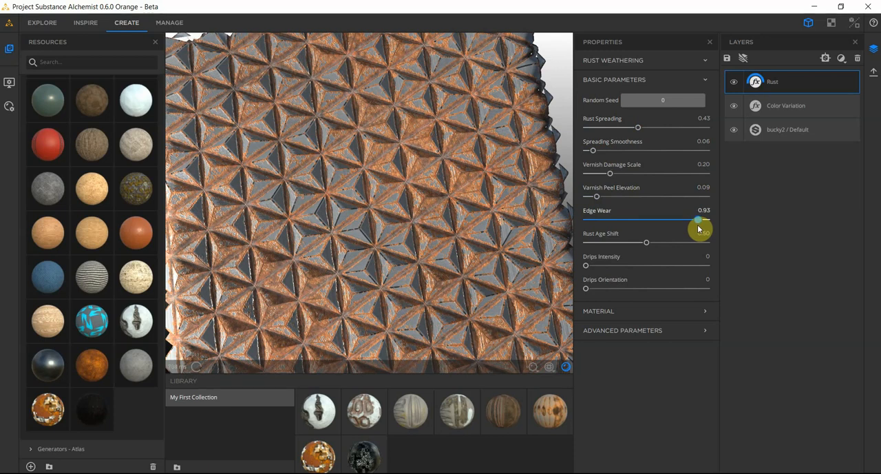
{"action": "left_click", "coordinate": [635, 219]}
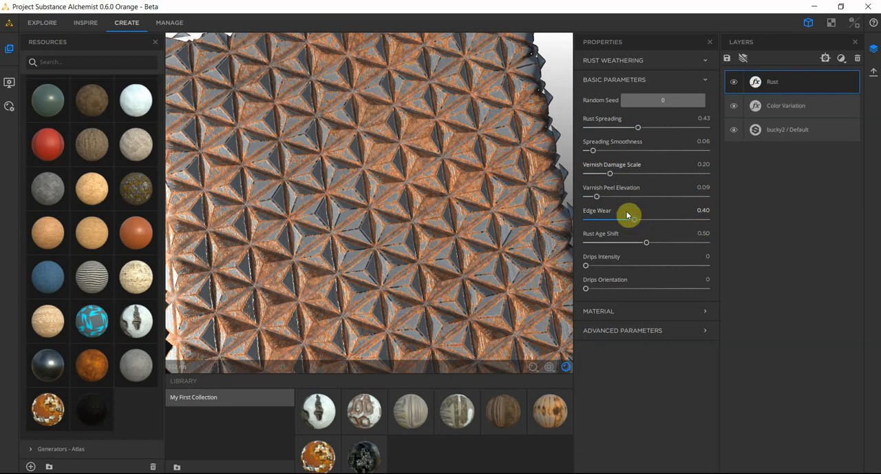
Step: Set the rust's Rust Age Shift to 0.56 and Drips Intensity to 0.04, checking the surface up close
{"action": "left_click", "coordinate": [593, 242]}
{"action": "left_click_drag", "start_coordinate": [652, 241], "coordinate": [654, 241]}
{"action": "left_click", "coordinate": [593, 266]}
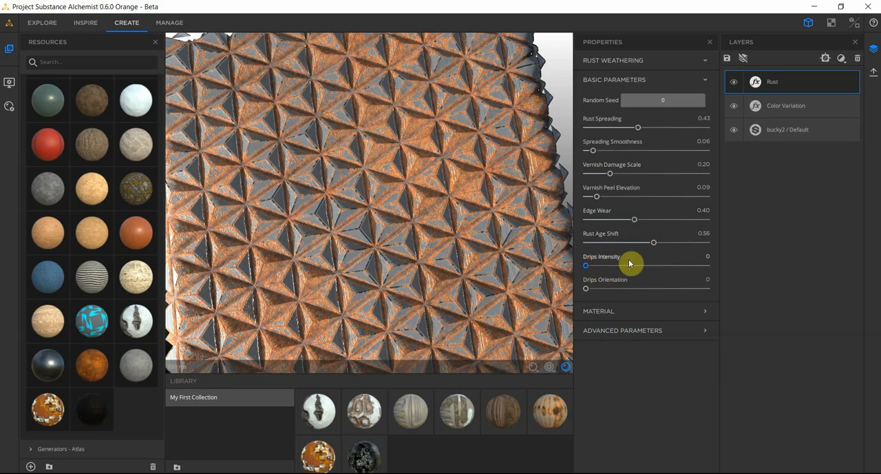
{"action": "left_click_drag", "start_coordinate": [635, 267], "coordinate": [612, 267]}
{"action": "scroll", "coordinate": [413, 168], "scroll_direction": "up", "scroll_amount": 3}
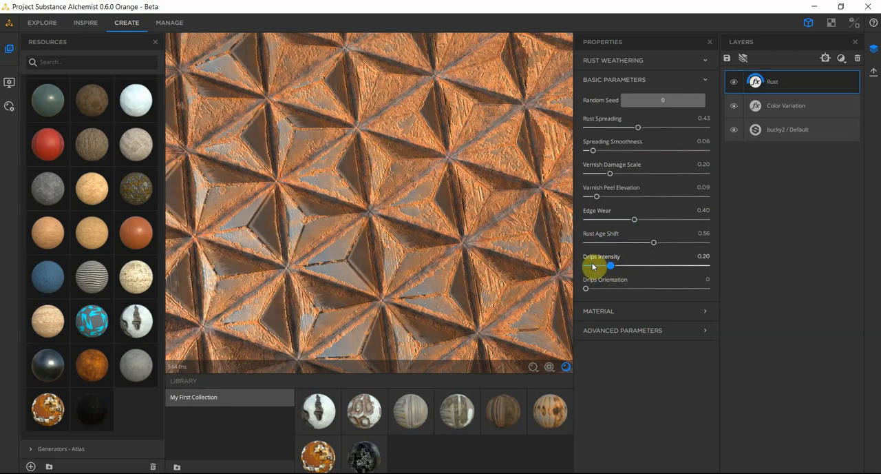
Step: Reduce the rust by setting Rust Spreading to 0.22, Vernish Damage Scale to 0.10 and Spreading Smoothness to 0
{"action": "left_click_drag", "start_coordinate": [616, 129], "coordinate": [612, 131]}
{"action": "mouse_move", "coordinate": [610, 173]}
{"action": "left_mouse_down"}
{"action": "mouse_move", "coordinate": [625, 181]}
{"action": "mouse_move", "coordinate": [600, 185]}
{"action": "left_mouse_up"}
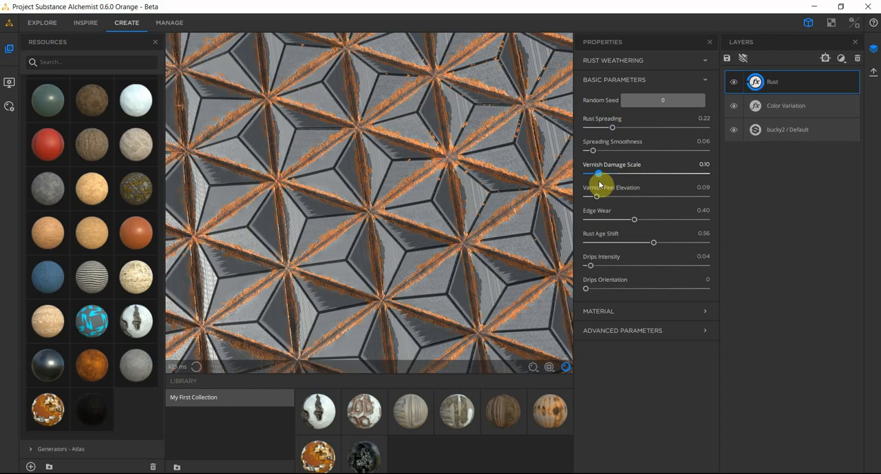
{"action": "left_click_drag", "start_coordinate": [593, 150], "coordinate": [571, 153]}
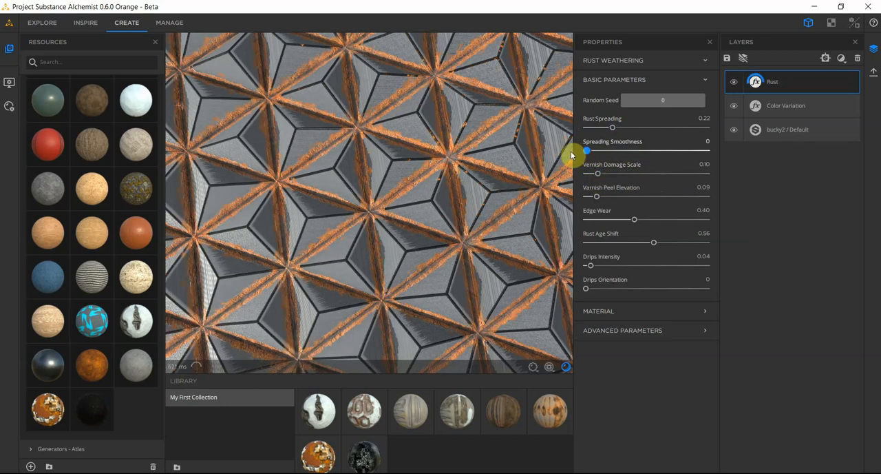
{"action": "scroll", "coordinate": [399, 167], "scroll_direction": "down", "scroll_amount": 3}
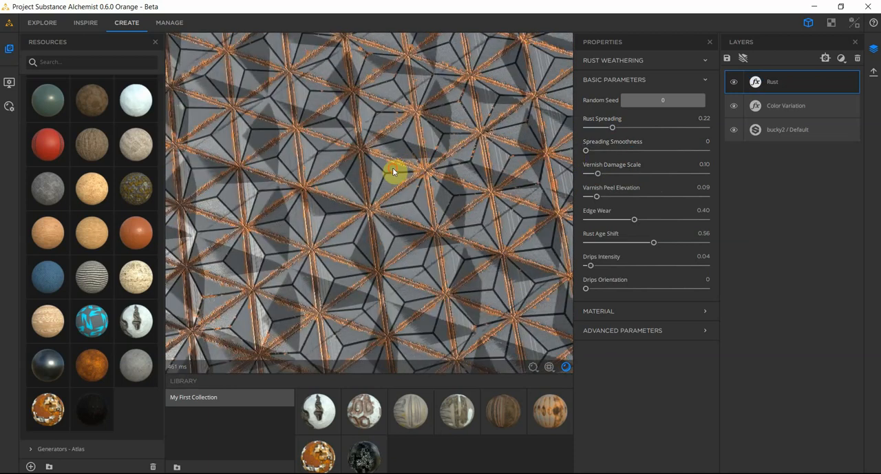
{"action": "scroll", "coordinate": [395, 170], "scroll_direction": "down", "scroll_amount": 5}
{"action": "scroll", "coordinate": [376, 161], "scroll_direction": "up", "scroll_amount": 8}
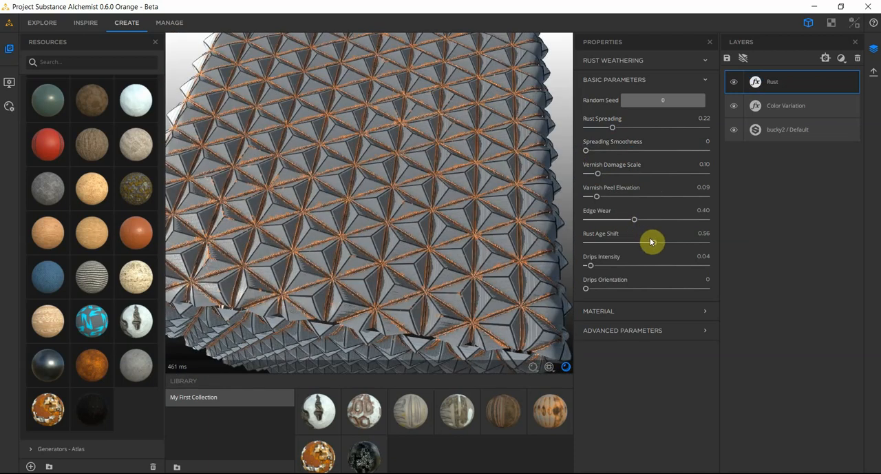
Step: Raise the rust's Edge Wear to 0.63 and Vernish Damage Scale to 0.58
{"action": "left_click_drag", "start_coordinate": [634, 219], "coordinate": [662, 218]}
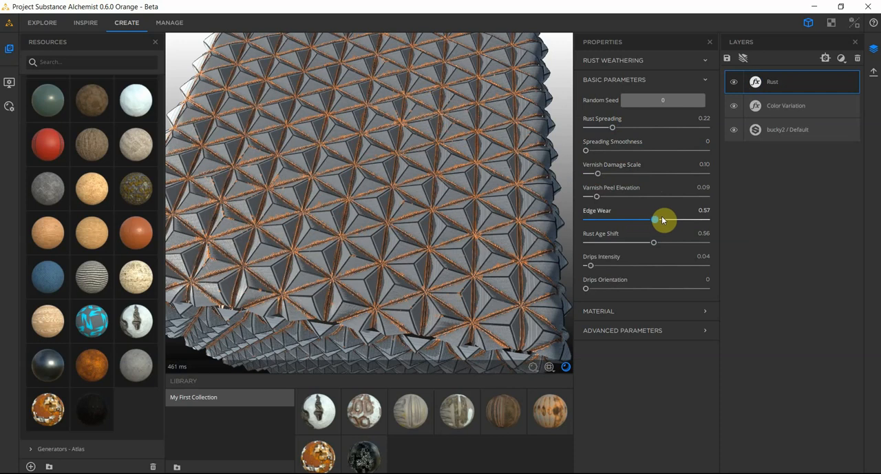
{"action": "left_click", "coordinate": [608, 173]}
{"action": "left_click_drag", "start_coordinate": [656, 178], "coordinate": [656, 175]}
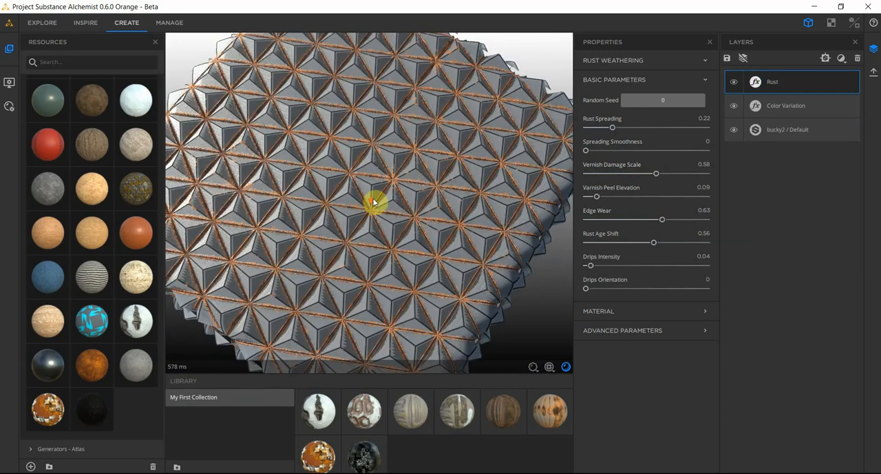
Step: Increase Rust Spreading to 0.33 and check the rusted pattern from different angles
{"action": "scroll", "coordinate": [368, 202], "scroll_direction": "up", "scroll_amount": 5}
{"action": "mouse_move", "coordinate": [611, 128]}
{"action": "left_mouse_down"}
{"action": "mouse_move", "coordinate": [638, 128]}
{"action": "mouse_move", "coordinate": [627, 129]}
{"action": "left_mouse_up"}
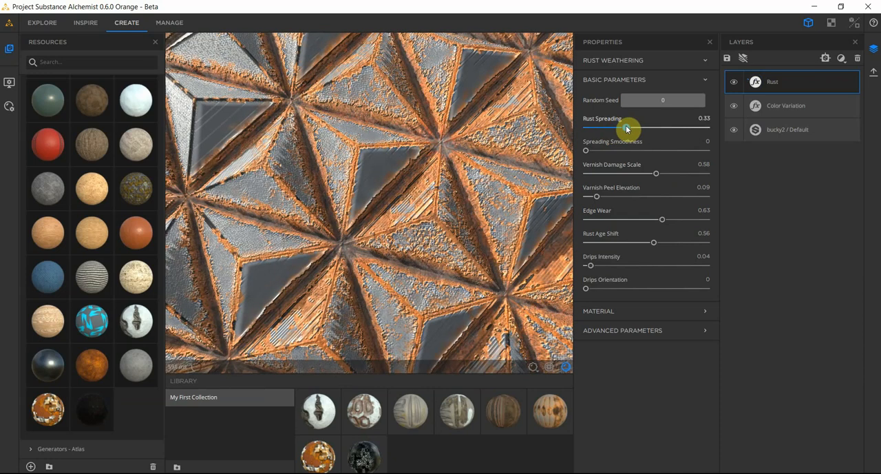
{"action": "scroll", "coordinate": [383, 157], "scroll_direction": "down", "scroll_amount": 5}
{"action": "left_click_drag", "start_coordinate": [372, 163], "coordinate": [326, 162]}
{"action": "scroll", "coordinate": [332, 169], "scroll_direction": "up", "scroll_amount": 5}
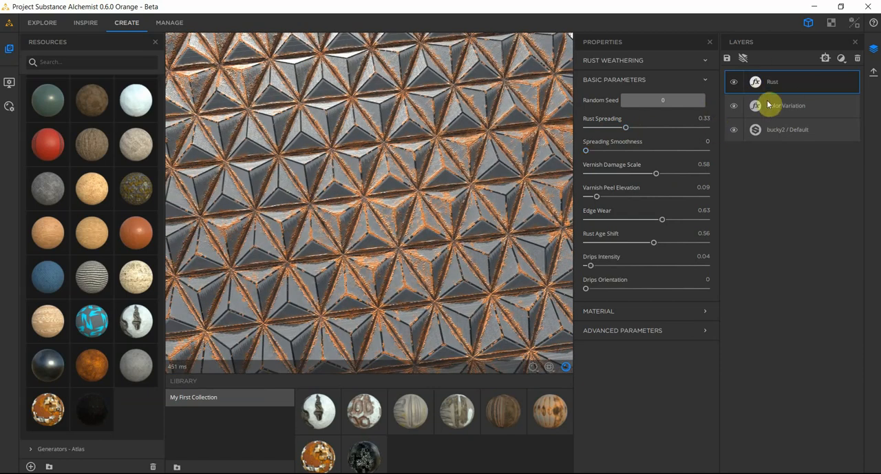
Step: Add a Dirt filter above the Rust layer and open its properties
{"action": "left_click", "coordinate": [840, 61]}
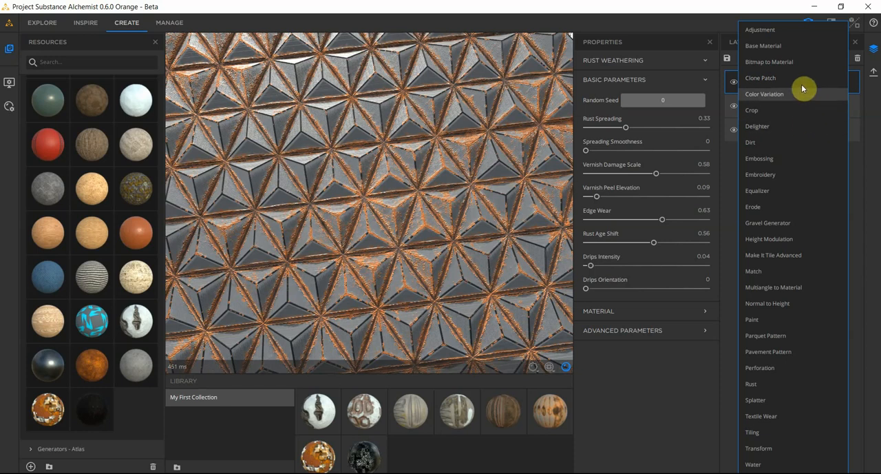
{"action": "left_click", "coordinate": [772, 143]}
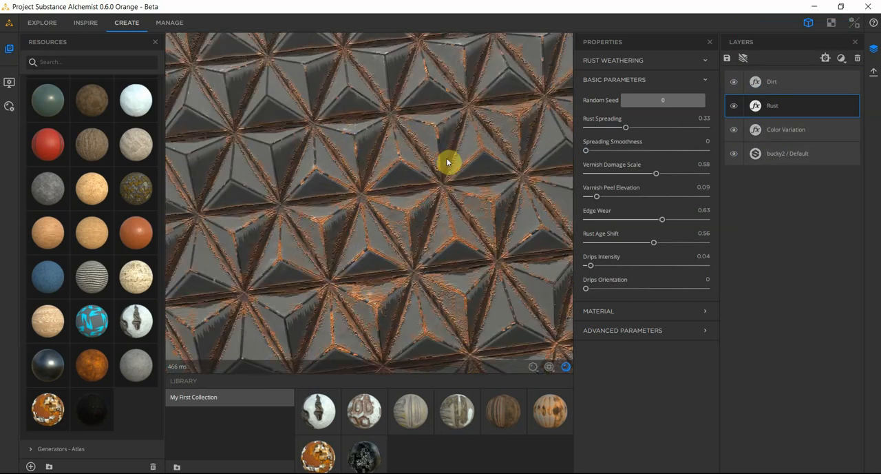
{"action": "left_click", "coordinate": [755, 84]}
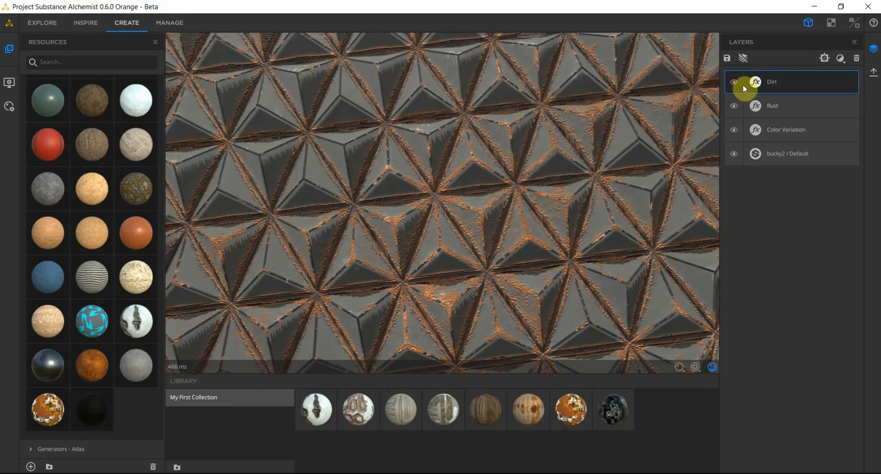
{"action": "left_click", "coordinate": [752, 84]}
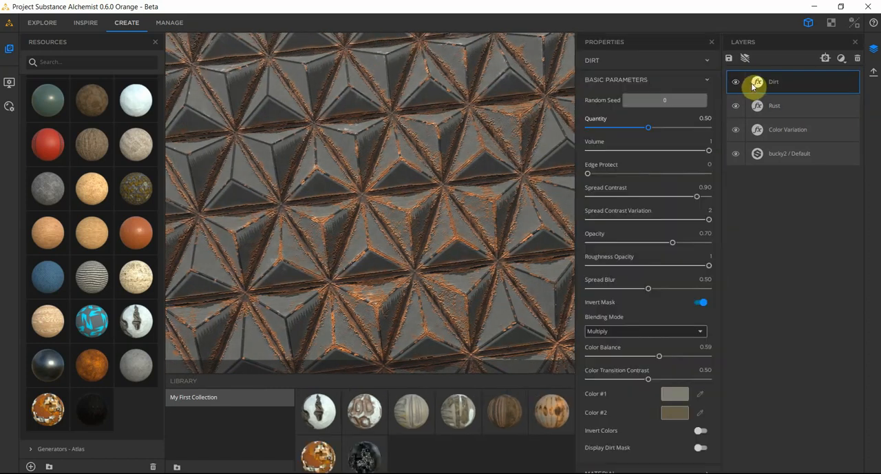
Step: Set the Dirt filter's Quantity to 0.13 and Edge Protect to 0.13, keeping Roughness Opacity at 1
{"action": "left_click", "coordinate": [620, 133]}
{"action": "left_click_drag", "start_coordinate": [634, 133], "coordinate": [608, 137]}
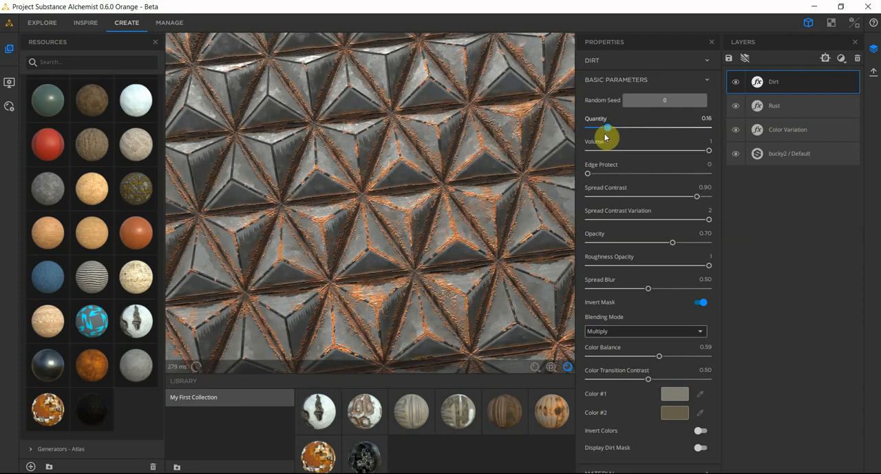
{"action": "left_click", "coordinate": [606, 176]}
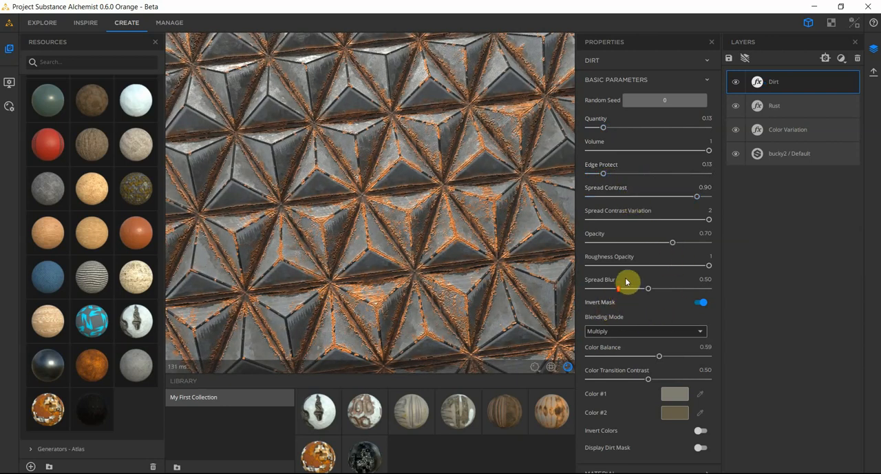
{"action": "left_click_drag", "start_coordinate": [639, 269], "coordinate": [786, 282]}
Step: Darken the Dirt filter's two colors, setting Color #2 to dark brown #221f18 and Color #1 to a near-black tone
{"action": "scroll", "coordinate": [674, 410], "scroll_direction": "down", "scroll_amount": 1}
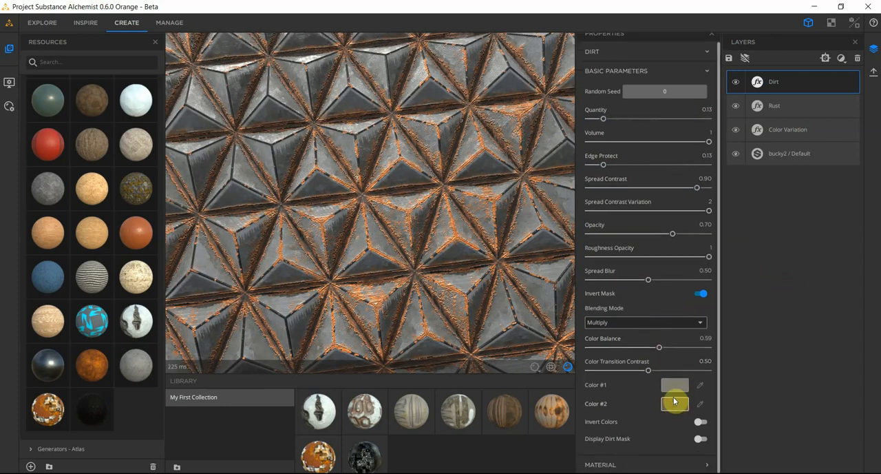
{"action": "left_click", "coordinate": [674, 405]}
{"action": "left_click_drag", "start_coordinate": [552, 237], "coordinate": [549, 233]}
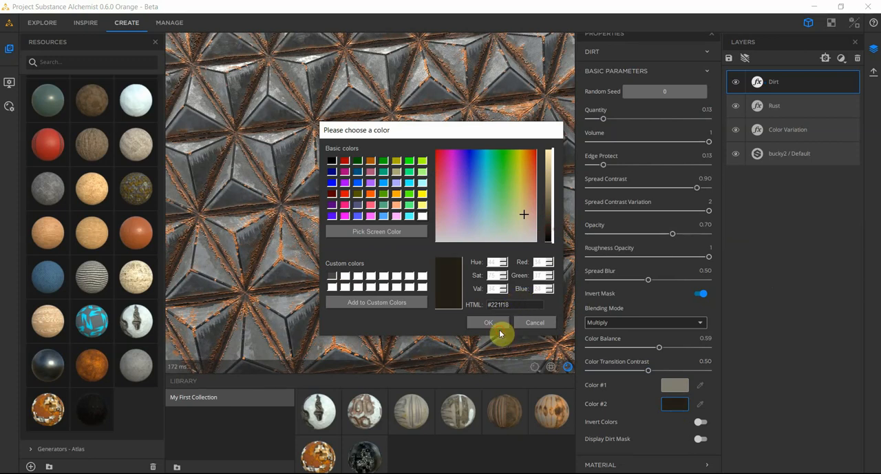
{"action": "left_click", "coordinate": [488, 322]}
{"action": "left_click", "coordinate": [675, 385]}
{"action": "left_click_drag", "start_coordinate": [550, 234], "coordinate": [551, 235]}
{"action": "left_click", "coordinate": [490, 322]}
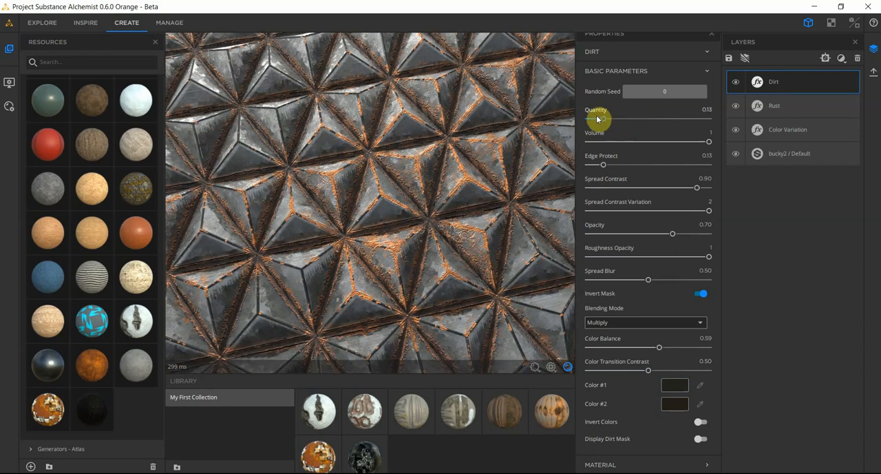
Step: Lower the Dirt filter's Quantity to 0.05 and check the surface up close and from afar
{"action": "left_click_drag", "start_coordinate": [599, 119], "coordinate": [594, 119]}
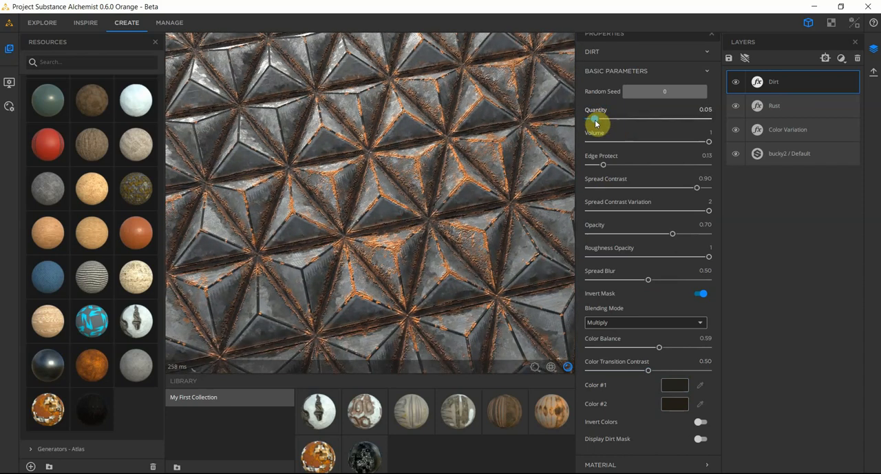
{"action": "scroll", "coordinate": [324, 252], "scroll_direction": "up", "scroll_amount": 8}
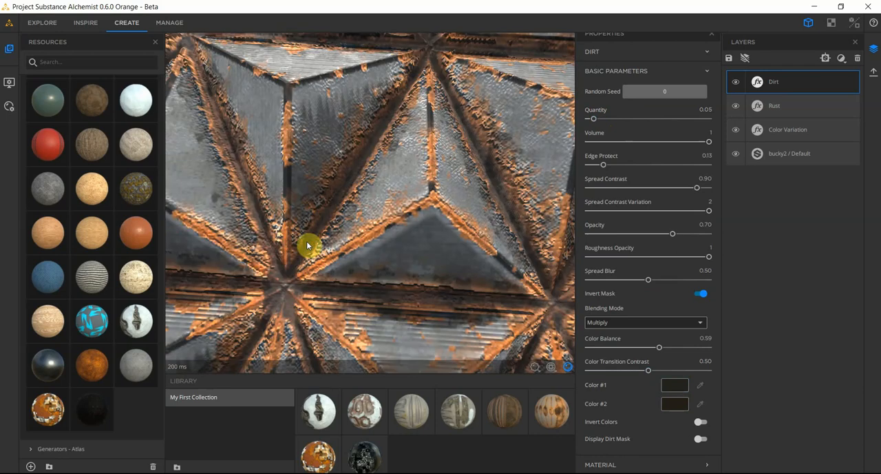
{"action": "scroll", "coordinate": [306, 241], "scroll_direction": "down", "scroll_amount": 8}
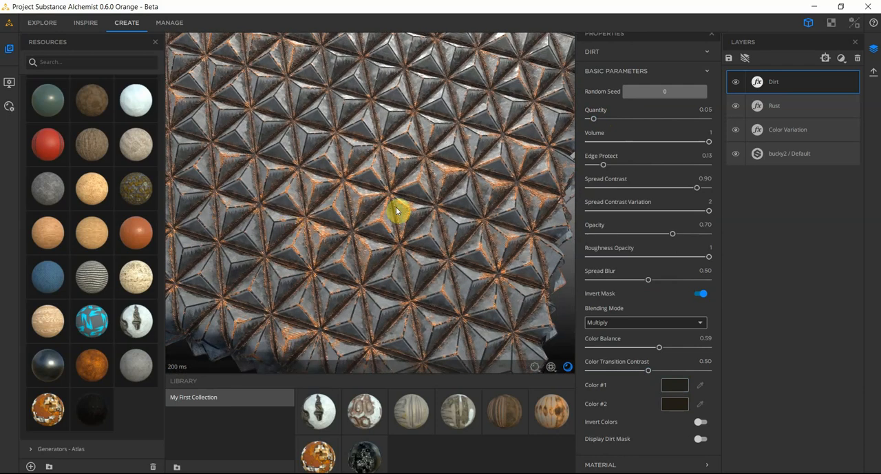
Step: Try a Splatter filter above the Dirt layer, look at its properties and delete it again
{"action": "left_click", "coordinate": [840, 59]}
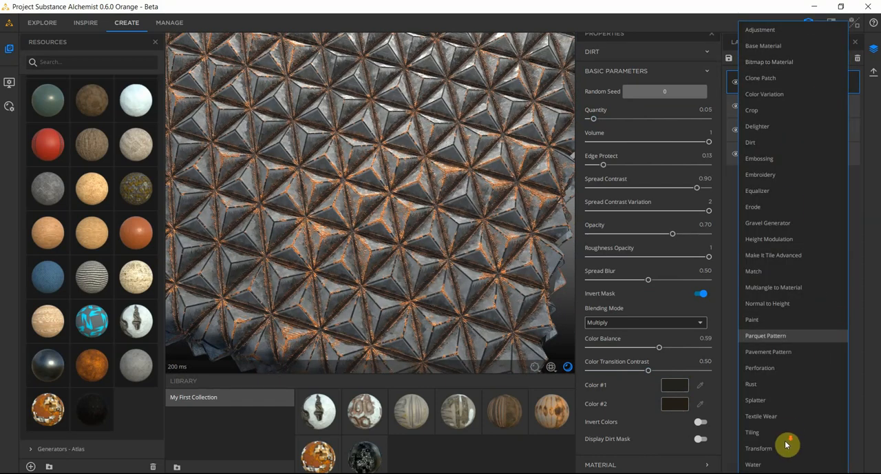
{"action": "left_click", "coordinate": [756, 400]}
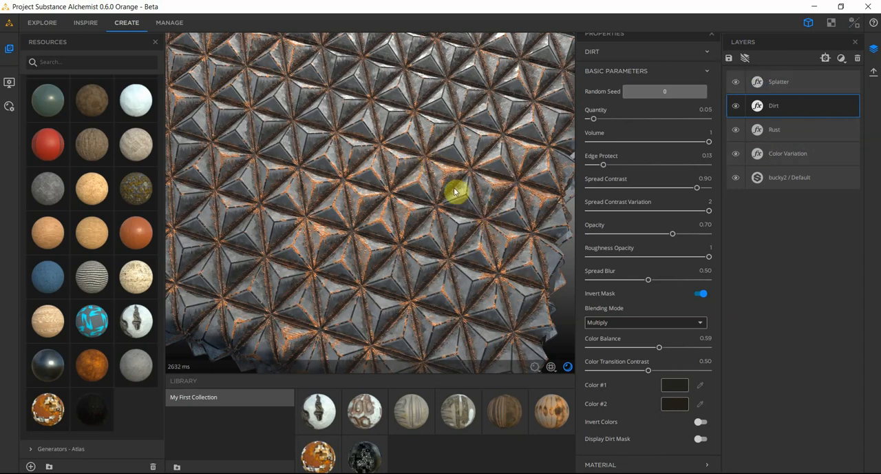
{"action": "left_click_drag", "start_coordinate": [373, 220], "coordinate": [373, 234]}
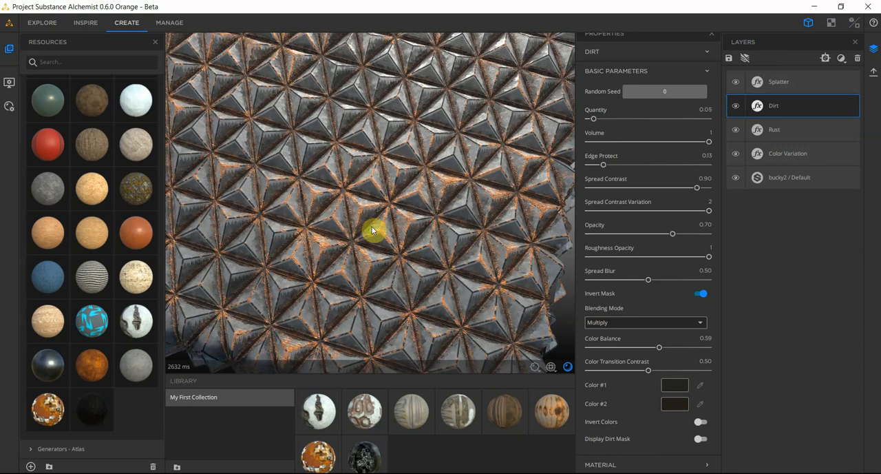
{"action": "left_click", "coordinate": [757, 84]}
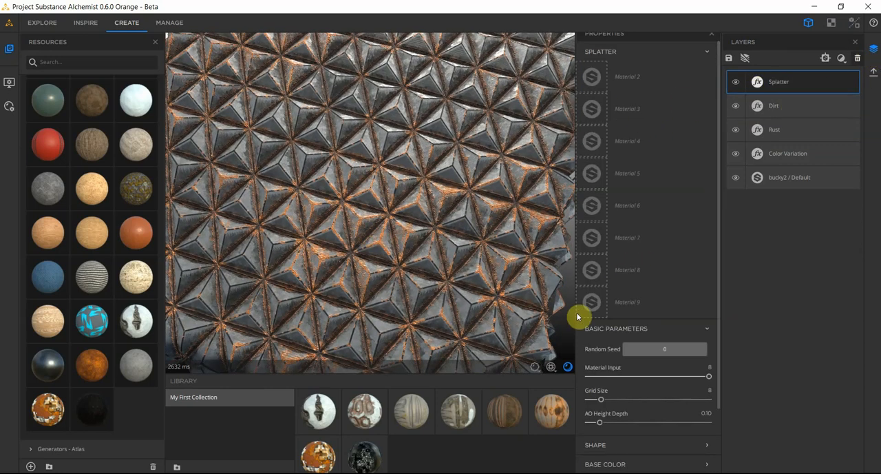
{"action": "left_click", "coordinate": [859, 60]}
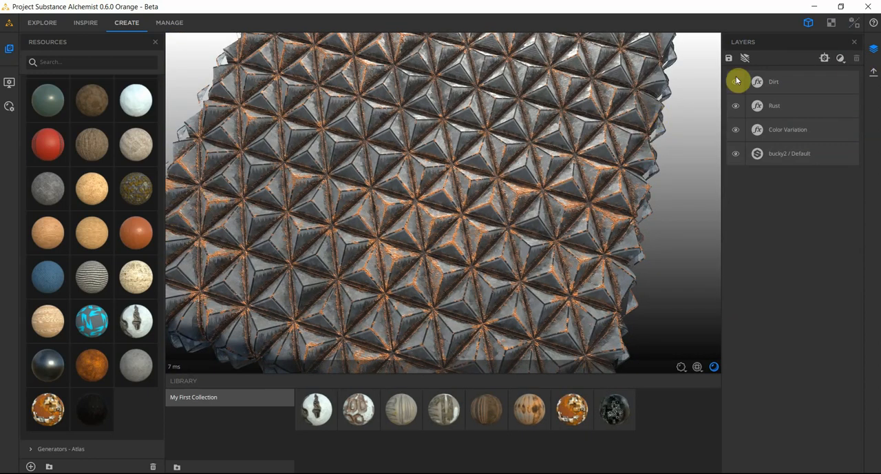
Step: Add an Erode filter above the Dirt layer and open its properties
{"action": "left_click", "coordinate": [824, 59]}
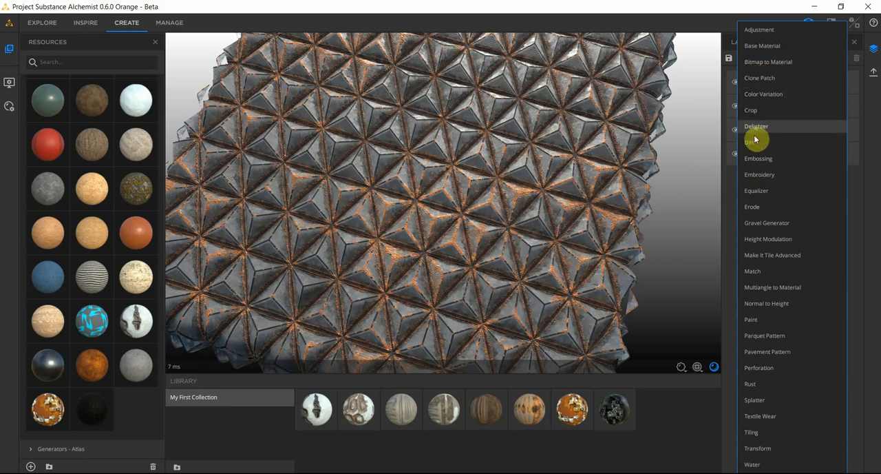
{"action": "left_click", "coordinate": [769, 207]}
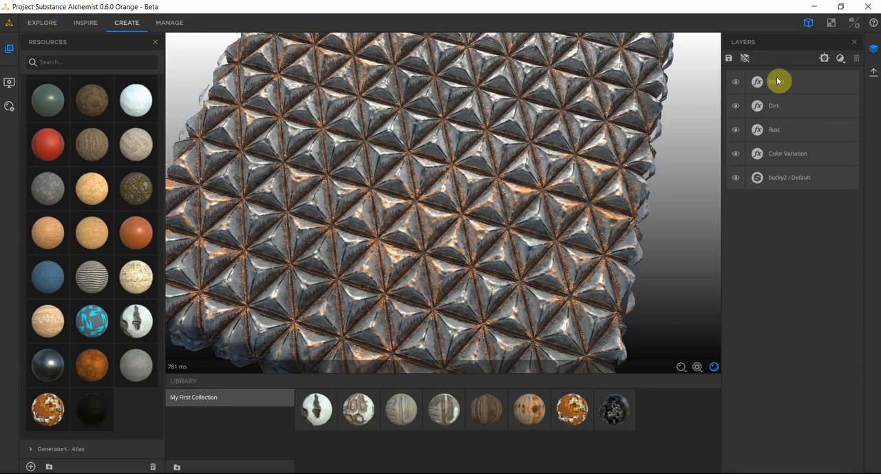
{"action": "left_click", "coordinate": [758, 83]}
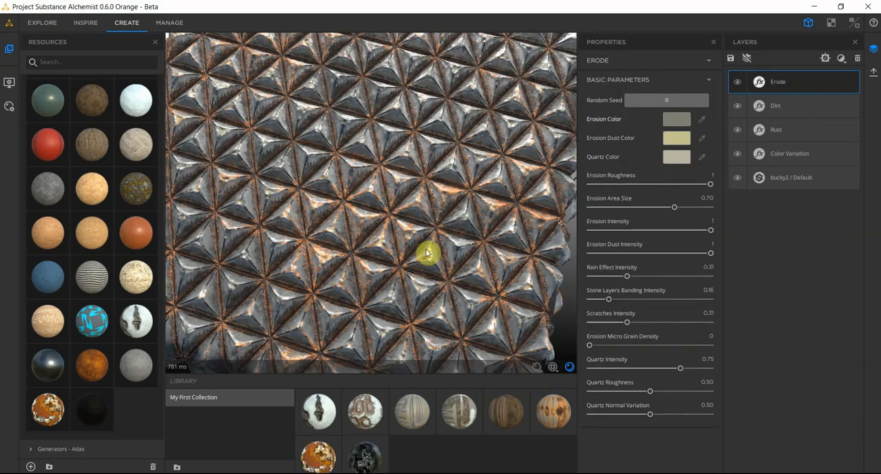
Step: Raise the Erode filter's Erosion Area Size to 0.87 and inspect the worn surface at a low angle
{"action": "scroll", "coordinate": [468, 257], "scroll_direction": "up", "scroll_amount": 3}
{"action": "scroll", "coordinate": [484, 259], "scroll_direction": "down", "scroll_amount": 3}
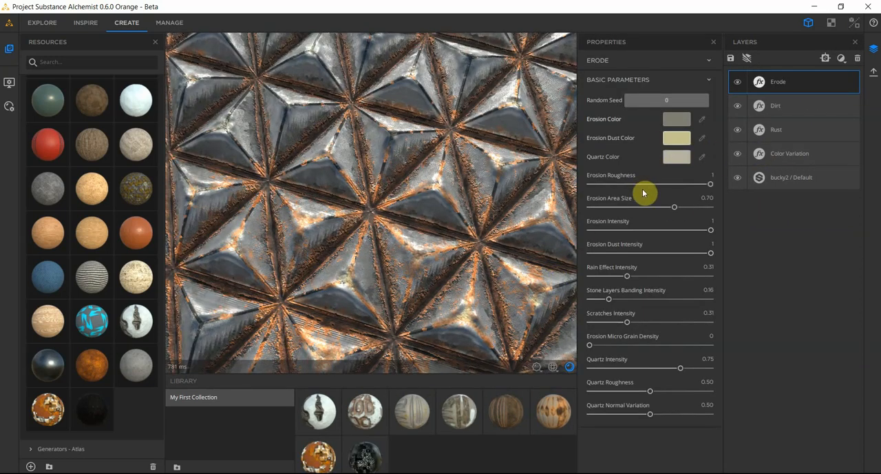
{"action": "left_click_drag", "start_coordinate": [657, 213], "coordinate": [695, 214]}
{"action": "scroll", "coordinate": [406, 282], "scroll_direction": "down", "scroll_amount": 2}
{"action": "mouse_move", "coordinate": [403, 256]}
{"action": "left_mouse_down"}
{"action": "mouse_move", "coordinate": [400, 226]}
{"action": "mouse_move", "coordinate": [398, 256]}
{"action": "left_mouse_up"}
{"action": "left_click_drag", "start_coordinate": [397, 303], "coordinate": [382, 232]}
{"action": "scroll", "coordinate": [383, 227], "scroll_direction": "up", "scroll_amount": 4}
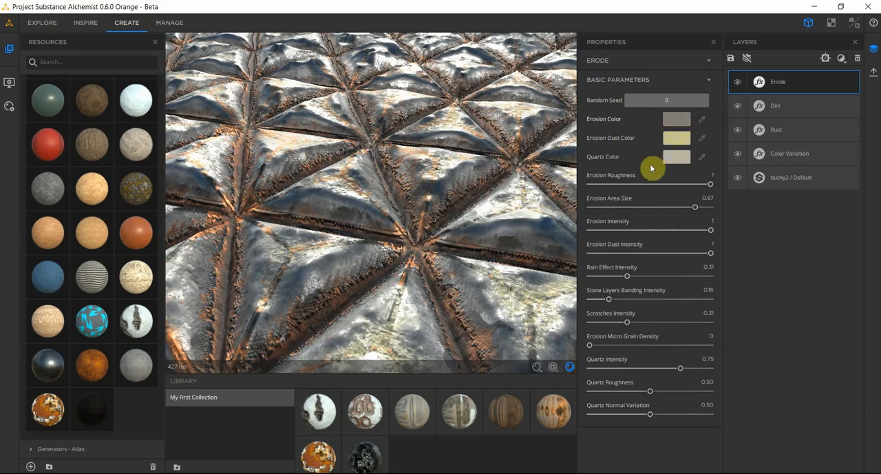
Step: Set the Erode filter's Erosion Roughness to 0.43 and Erosion Intensity to 0.25, checking the pattern near and far
{"action": "left_click", "coordinate": [642, 183]}
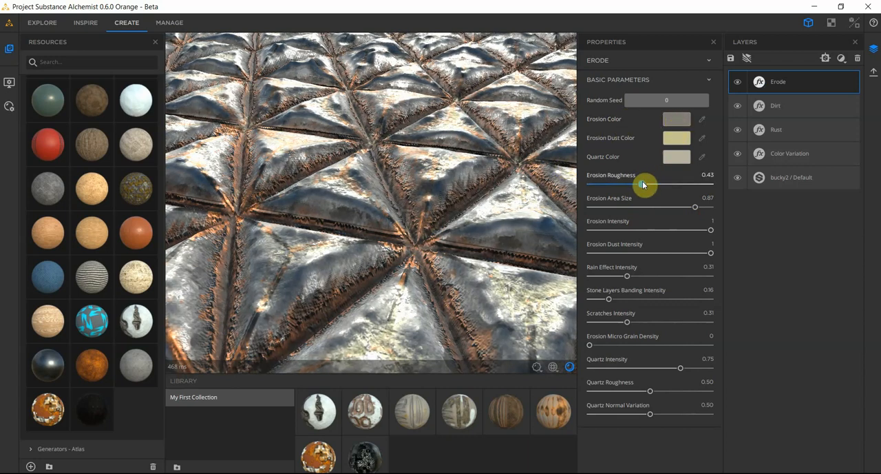
{"action": "left_click", "coordinate": [635, 230]}
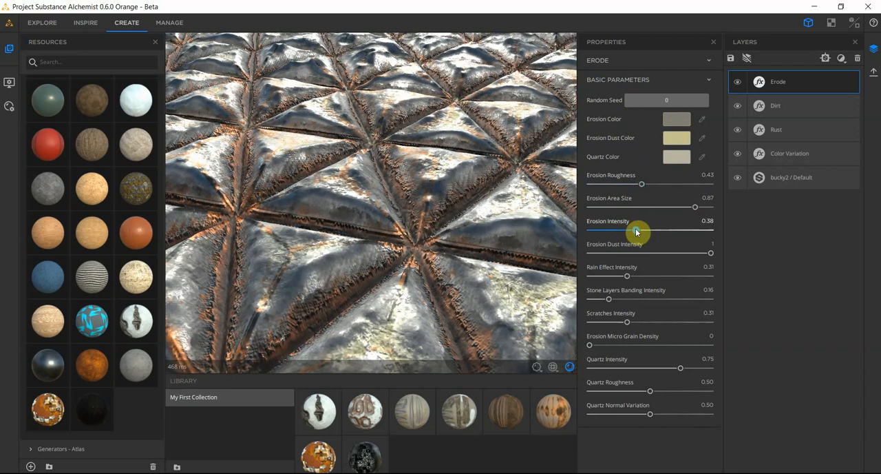
{"action": "left_click_drag", "start_coordinate": [635, 230], "coordinate": [621, 231]}
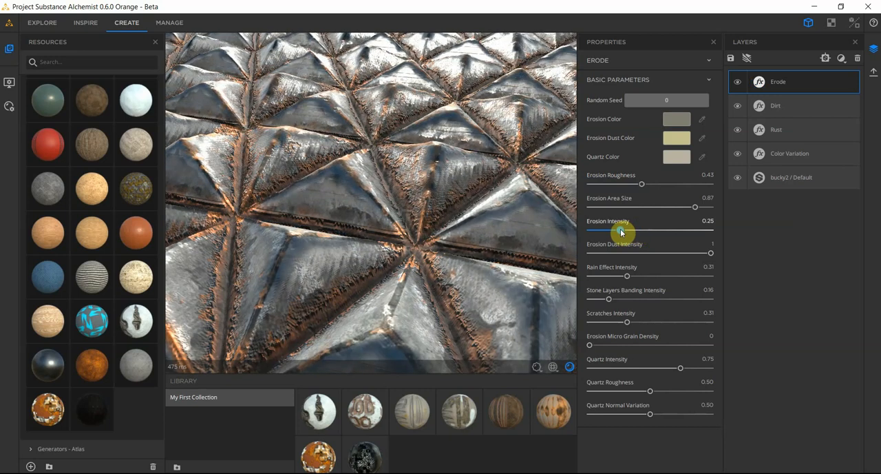
{"action": "scroll", "coordinate": [336, 182], "scroll_direction": "down", "scroll_amount": 5}
{"action": "left_click_drag", "start_coordinate": [333, 228], "coordinate": [363, 240]}
{"action": "scroll", "coordinate": [389, 215], "scroll_direction": "up", "scroll_amount": 5}
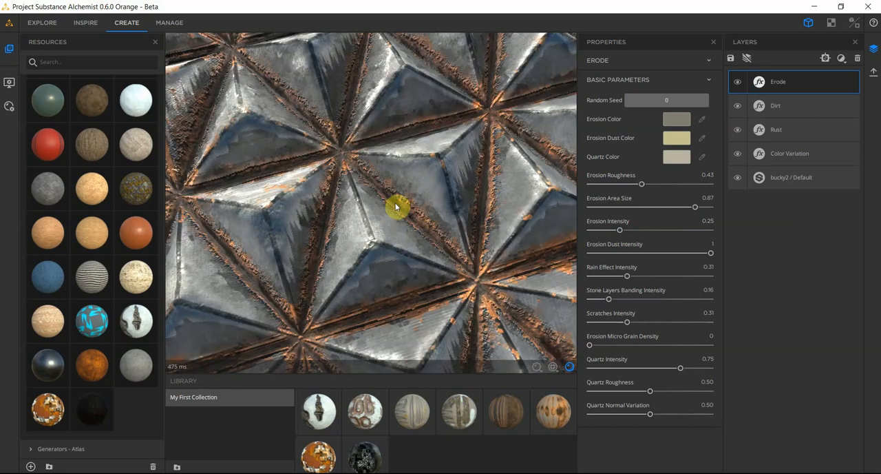
{"action": "scroll", "coordinate": [394, 219], "scroll_direction": "down", "scroll_amount": 8}
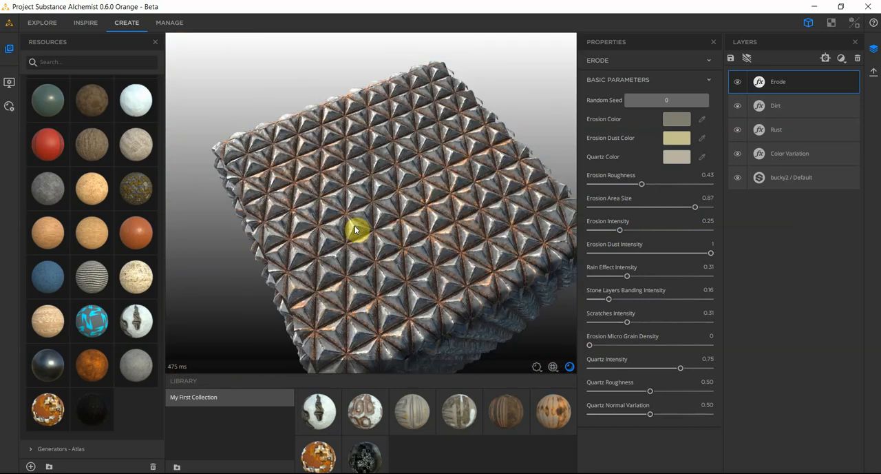
{"action": "scroll", "coordinate": [340, 245], "scroll_direction": "up", "scroll_amount": 5}
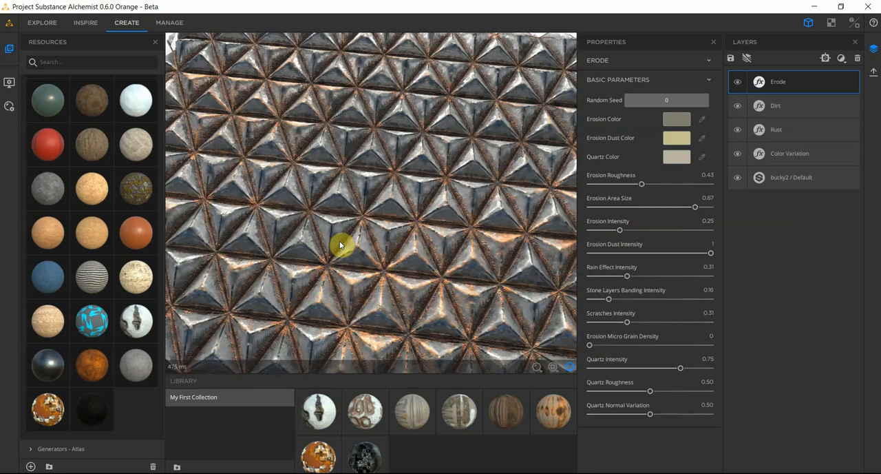
Step: Add a Water filter above the Erode layer and inspect how it fills the grooves between the triangles
{"action": "left_click", "coordinate": [844, 60]}
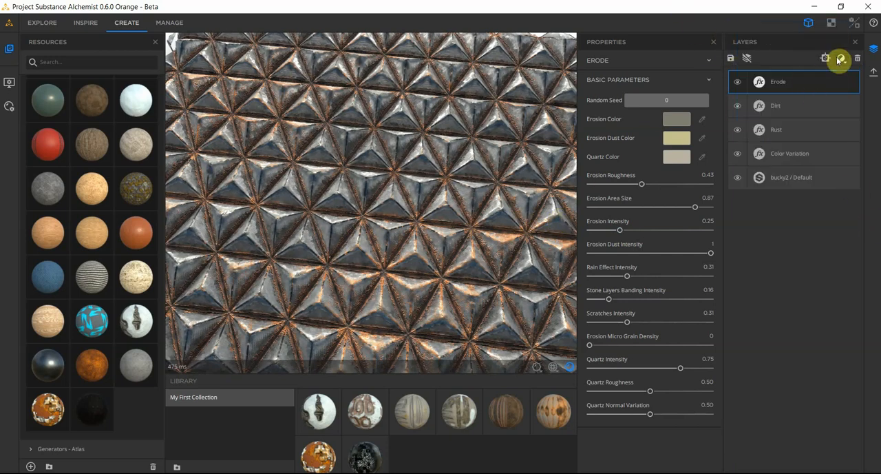
{"action": "left_click", "coordinate": [837, 58]}
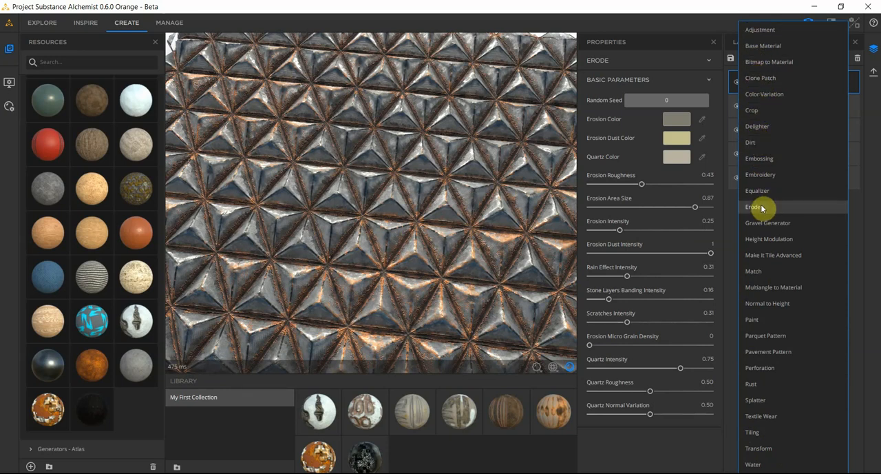
{"action": "left_click", "coordinate": [767, 465]}
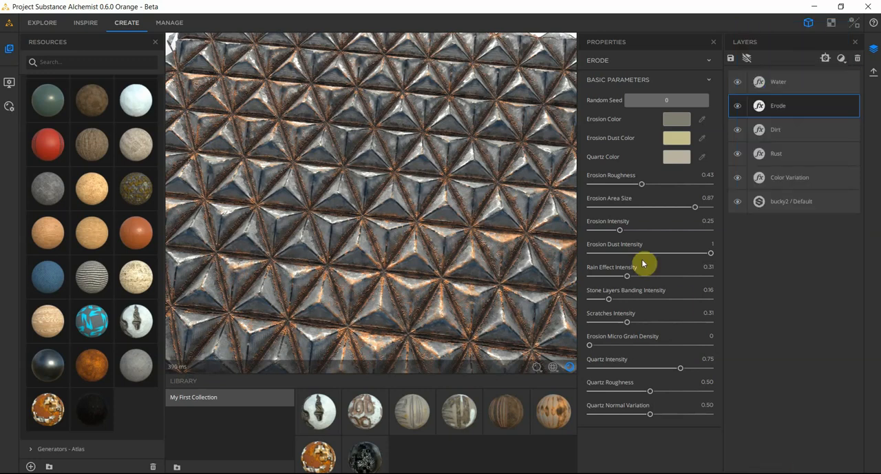
{"action": "left_click_drag", "start_coordinate": [412, 286], "coordinate": [427, 238]}
{"action": "scroll", "coordinate": [411, 233], "scroll_direction": "up", "scroll_amount": 4}
{"action": "scroll", "coordinate": [410, 233], "scroll_direction": "down", "scroll_amount": 5}
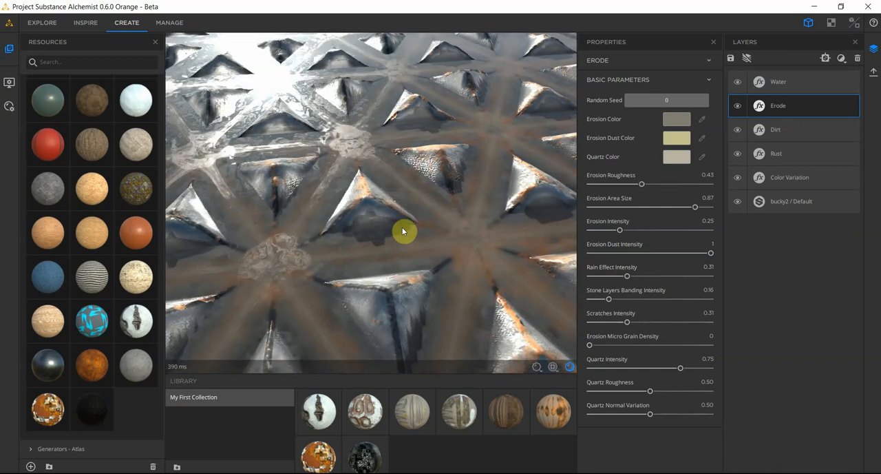
{"action": "scroll", "coordinate": [370, 224], "scroll_direction": "down", "scroll_amount": 2}
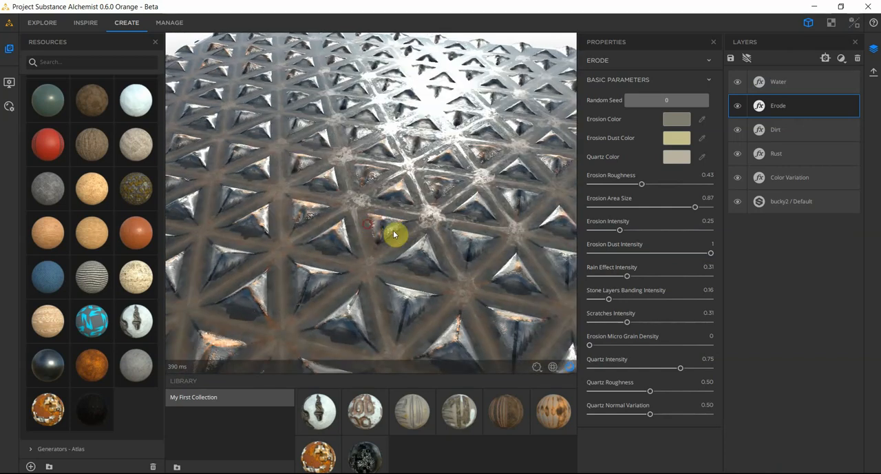
Step: Open the Water filter's properties, lower Water Level to 0.16 and check the reflections in the grooves
{"action": "left_click", "coordinate": [761, 82]}
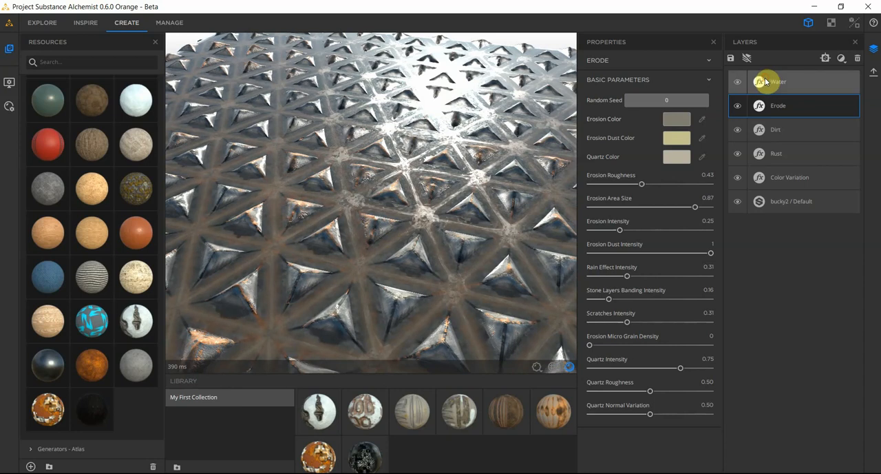
{"action": "left_click", "coordinate": [763, 82]}
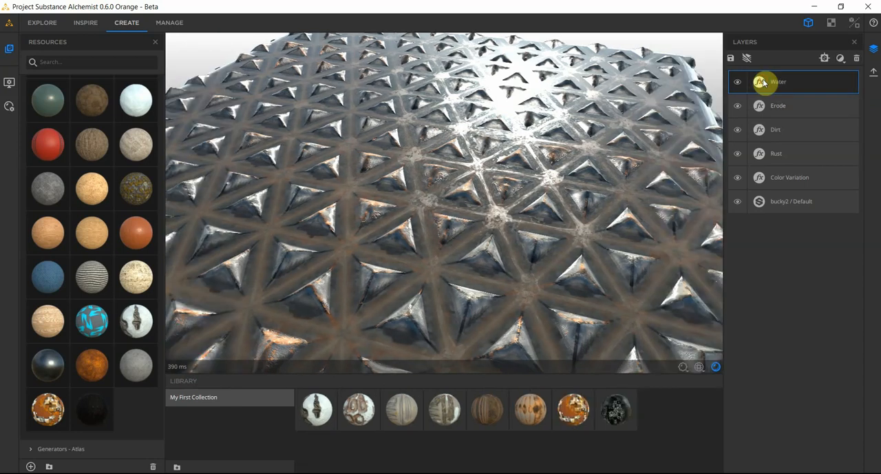
{"action": "left_click", "coordinate": [763, 83]}
{"action": "left_click_drag", "start_coordinate": [668, 130], "coordinate": [611, 131]}
{"action": "left_click_drag", "start_coordinate": [390, 194], "coordinate": [399, 208]}
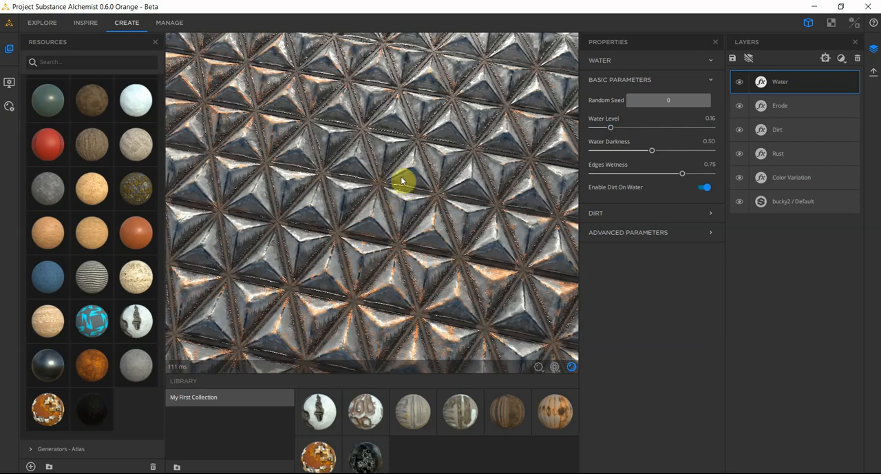
{"action": "scroll", "coordinate": [378, 162], "scroll_direction": "up", "scroll_amount": 5}
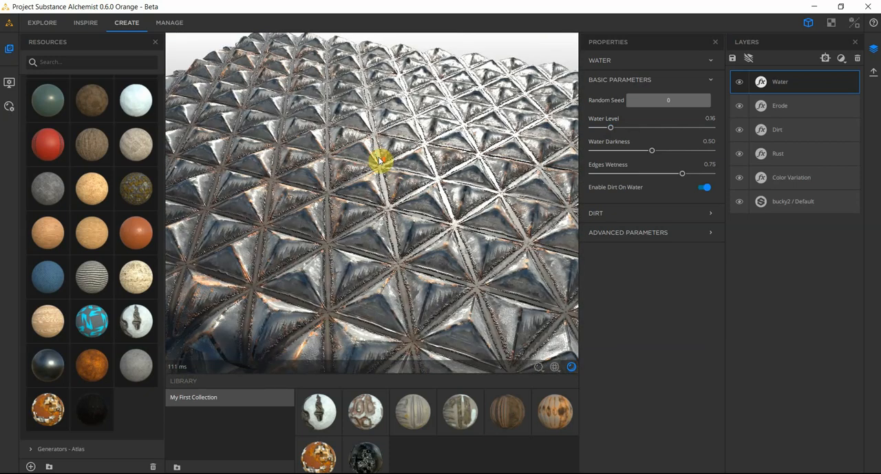
{"action": "scroll", "coordinate": [378, 161], "scroll_direction": "down", "scroll_amount": 5}
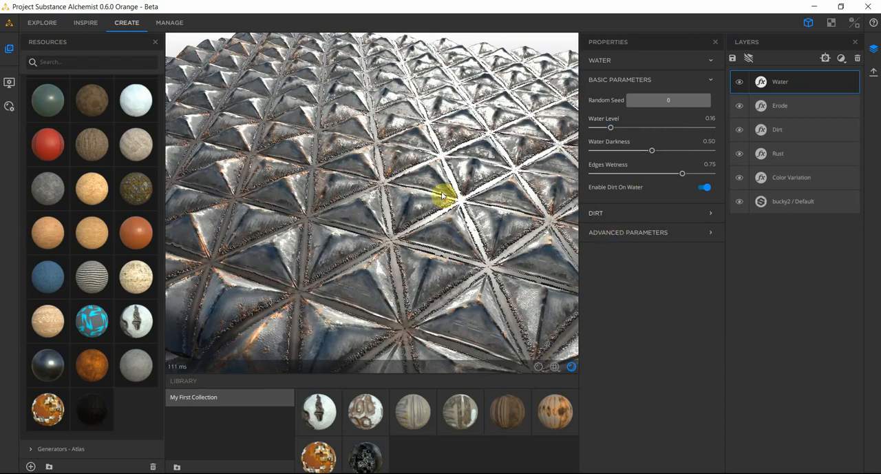
{"action": "left_click", "coordinate": [842, 59]}
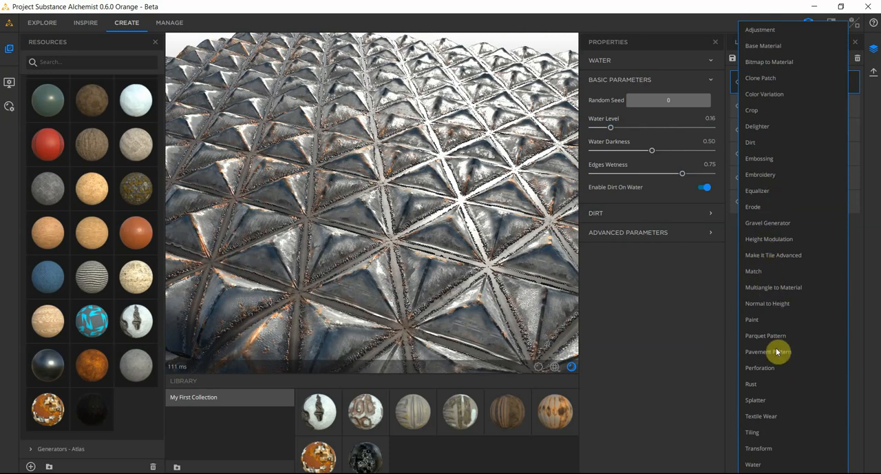
{"action": "left_click", "coordinate": [646, 319]}
{"action": "mouse_move", "coordinate": [354, 251]}
{"action": "left_mouse_down"}
{"action": "mouse_move", "coordinate": [360, 256]}
{"action": "mouse_move", "coordinate": [451, 157]}
{"action": "mouse_move", "coordinate": [482, 140]}
{"action": "mouse_move", "coordinate": [521, 147]}
{"action": "mouse_move", "coordinate": [346, 185]}
{"action": "mouse_move", "coordinate": [409, 216]}
{"action": "mouse_move", "coordinate": [442, 220]}
{"action": "mouse_move", "coordinate": [433, 287]}
{"action": "mouse_move", "coordinate": [395, 287]}
{"action": "mouse_move", "coordinate": [368, 325]}
{"action": "mouse_move", "coordinate": [309, 311]}
{"action": "mouse_move", "coordinate": [406, 248]}
{"action": "mouse_move", "coordinate": [329, 252]}
{"action": "mouse_move", "coordinate": [370, 250]}
{"action": "mouse_move", "coordinate": [334, 234]}
{"action": "mouse_move", "coordinate": [350, 239]}
{"action": "left_mouse_up"}
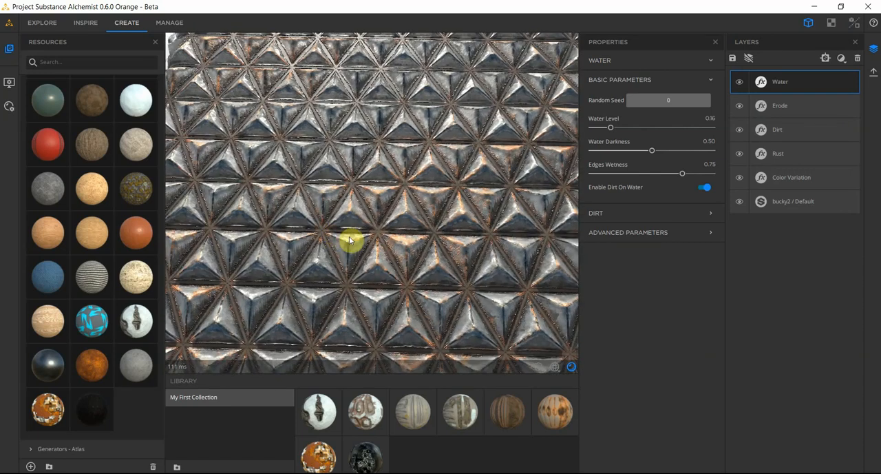
{"action": "scroll", "coordinate": [353, 240], "scroll_direction": "down", "scroll_amount": 4}
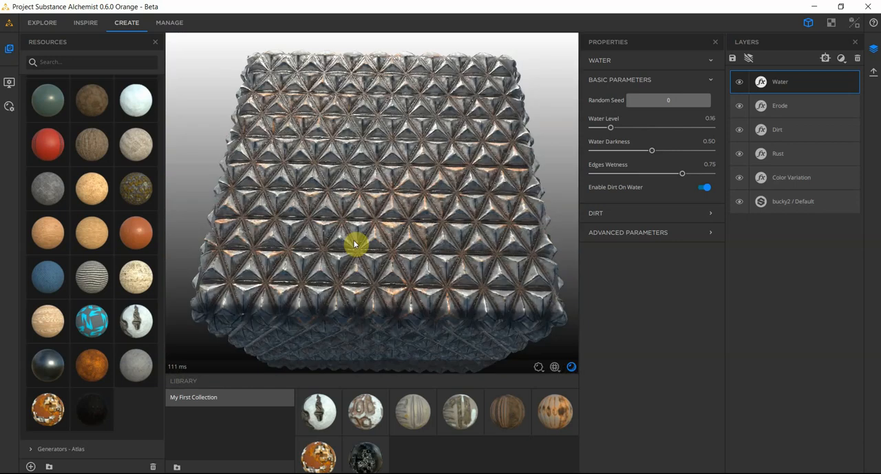
{"action": "scroll", "coordinate": [287, 246], "scroll_direction": "down", "scroll_amount": 3}
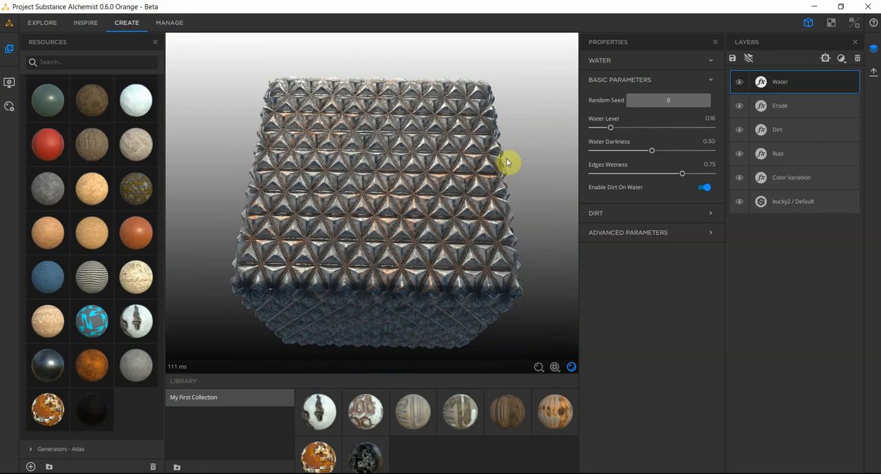
{"action": "scroll", "coordinate": [409, 234], "scroll_direction": "up", "scroll_amount": 3}
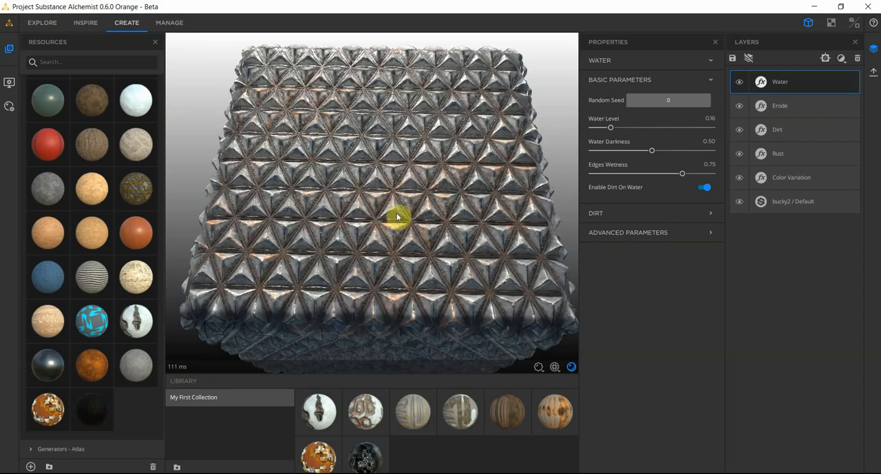